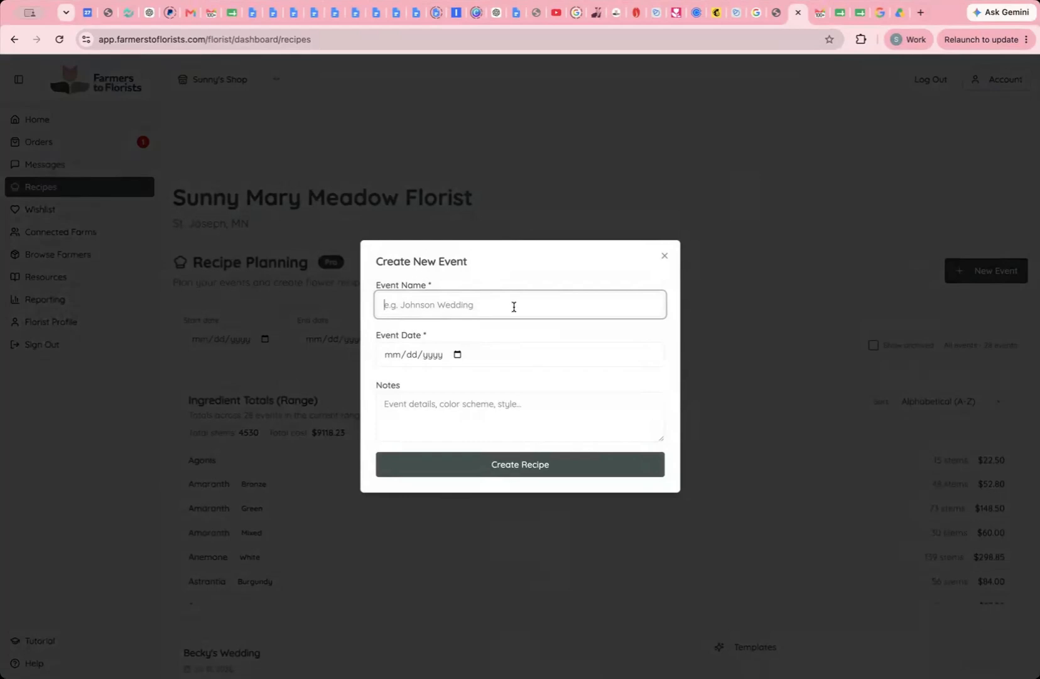
Create a new wedding event named after the client, dated May 29, 2027, leaving the notes empty.
type("Nicki's Wedding")
left_click(451, 357)
left_click(457, 356)
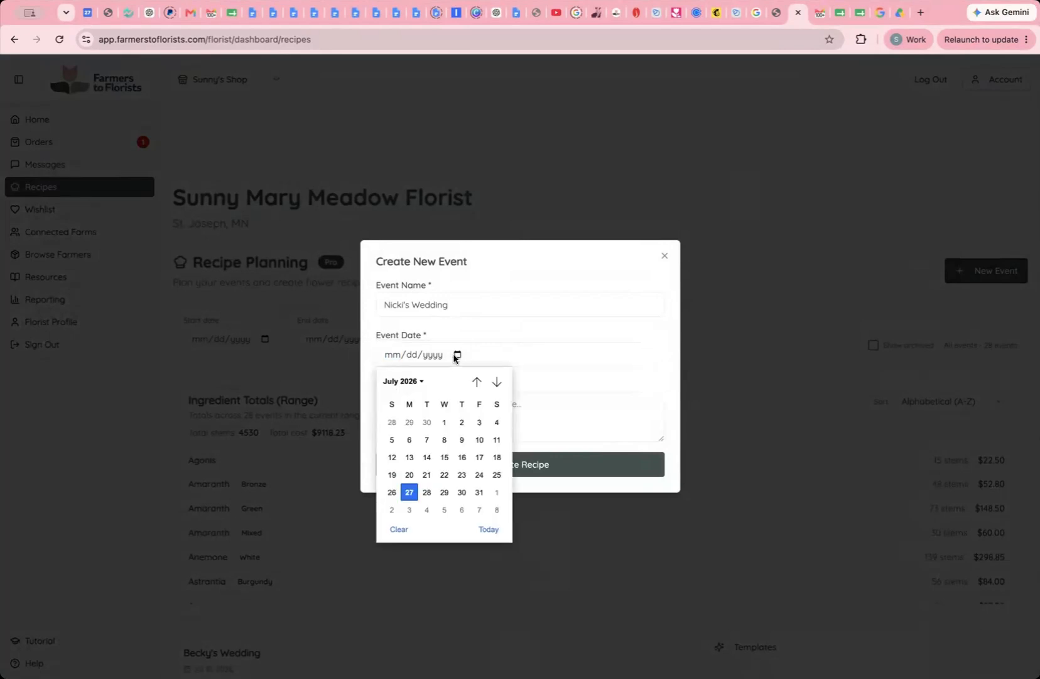
left_click(497, 382)
left_click(496, 381)
left_click(497, 381)
left_click(496, 381)
left_click(496, 381)
left_click(497, 382)
left_click(496, 381)
left_click(497, 381)
left_click(497, 381)
left_click(496, 382)
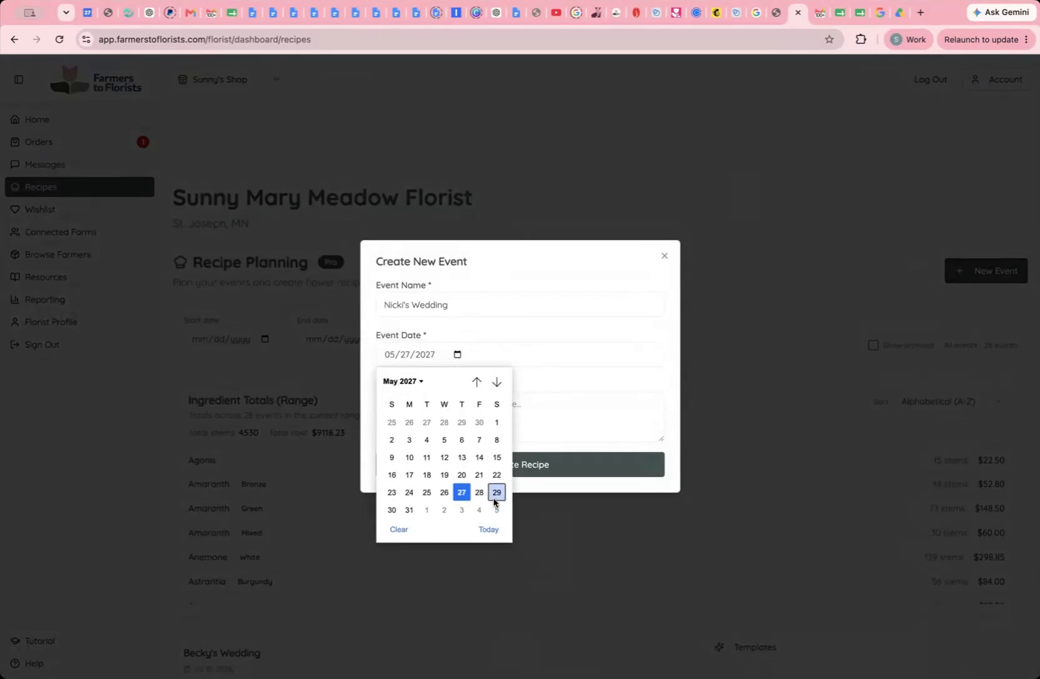
left_click(497, 492)
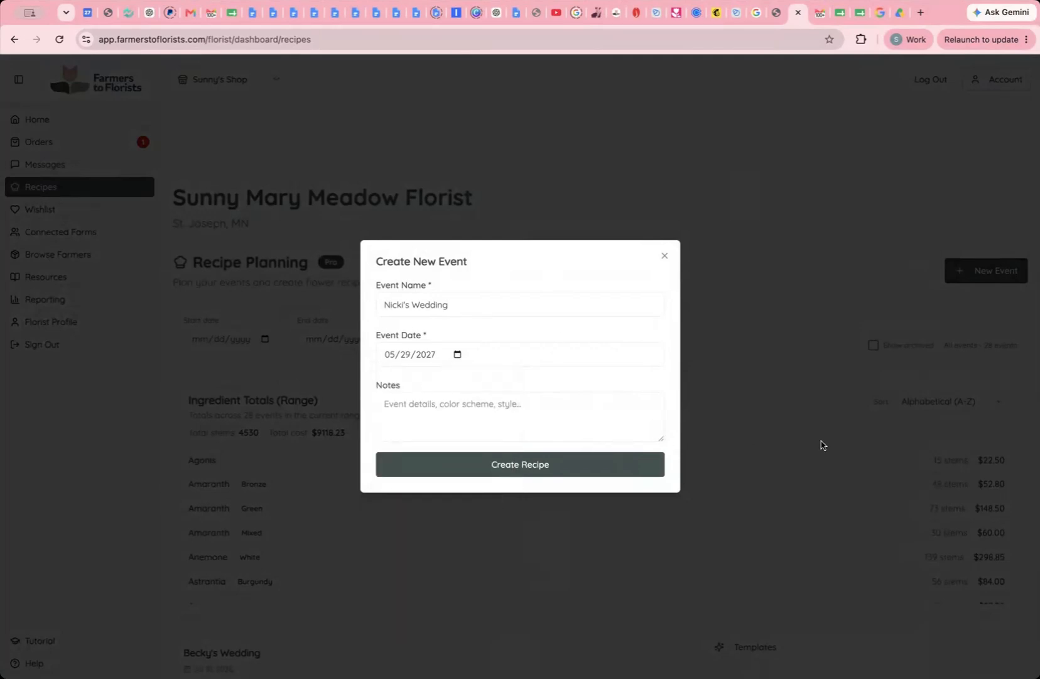
left_click(499, 471)
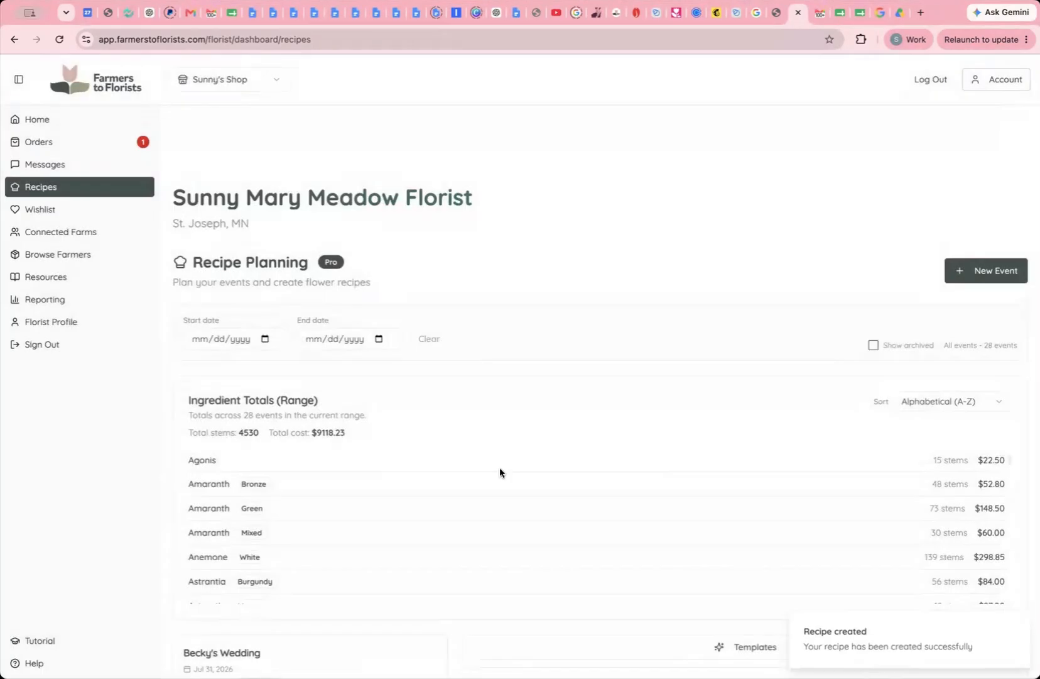
Open the newly created May 29, 2027 wedding event from the event list.
scroll(501, 471, "down", 5)
scroll(483, 657, "down", 10)
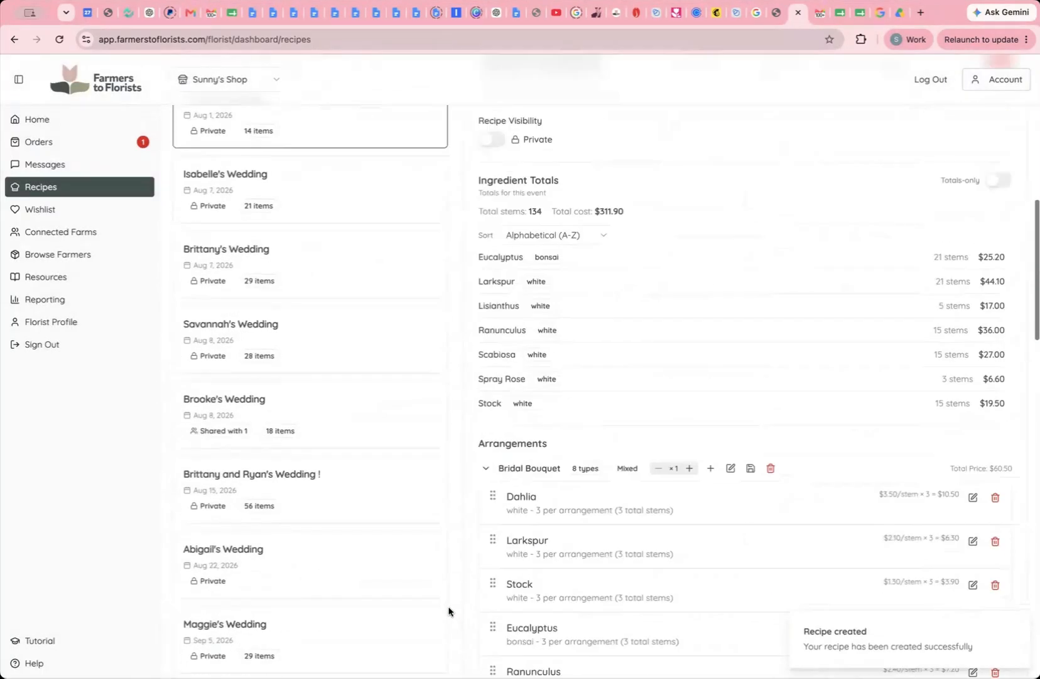
scroll(449, 608, "down", 10)
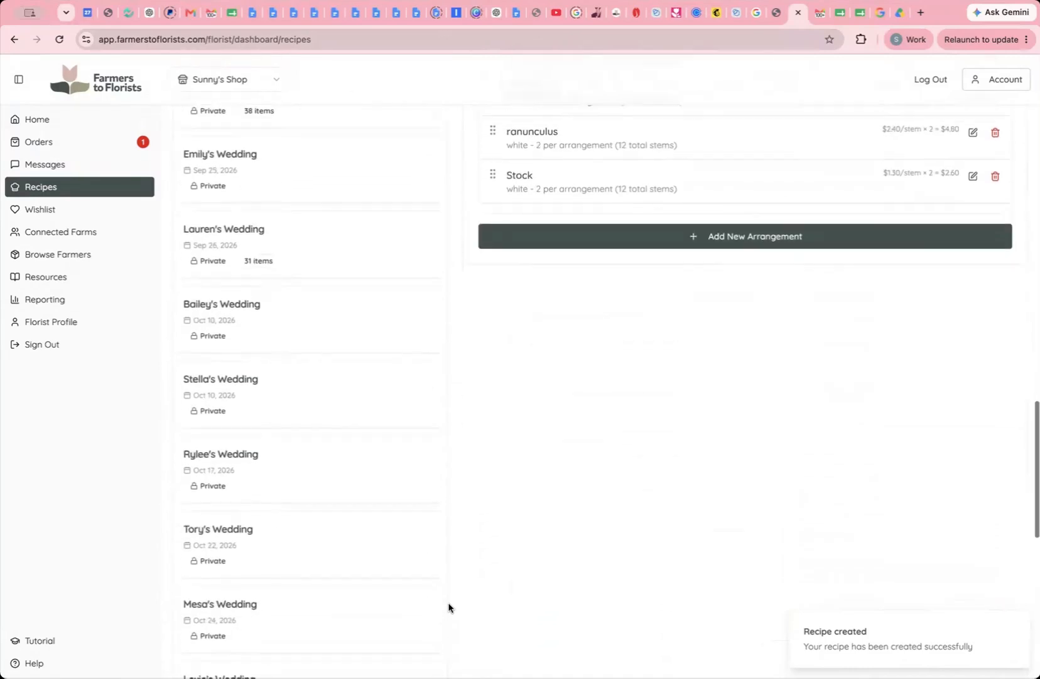
scroll(449, 608, "down", 10)
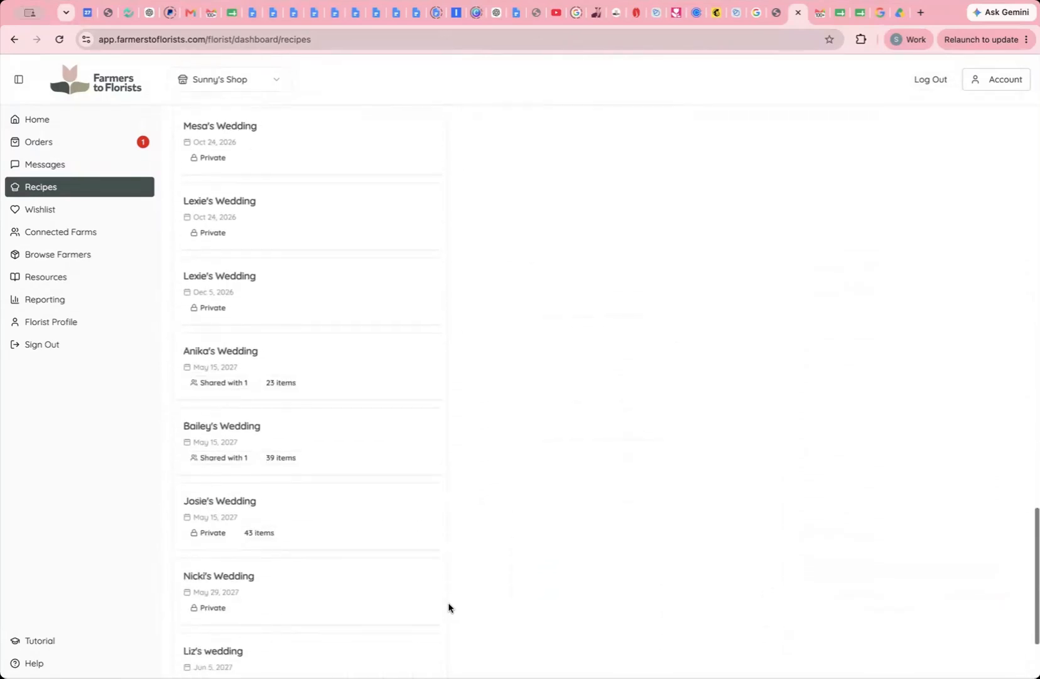
scroll(558, 586, "up", 10)
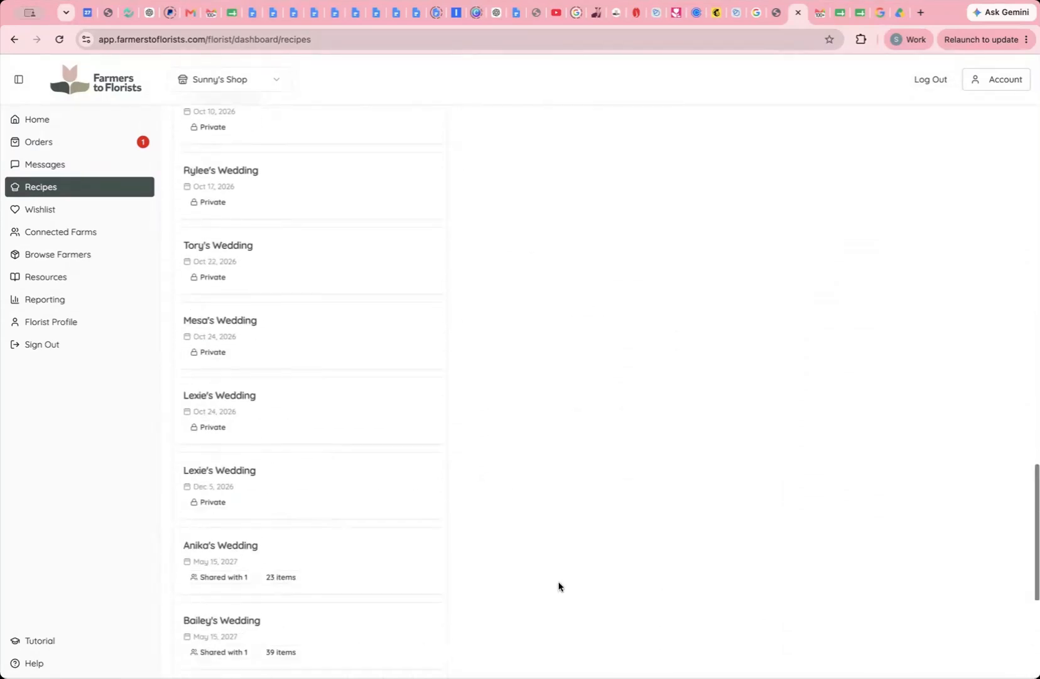
scroll(558, 585, "up", 15)
scroll(558, 585, "down", 6)
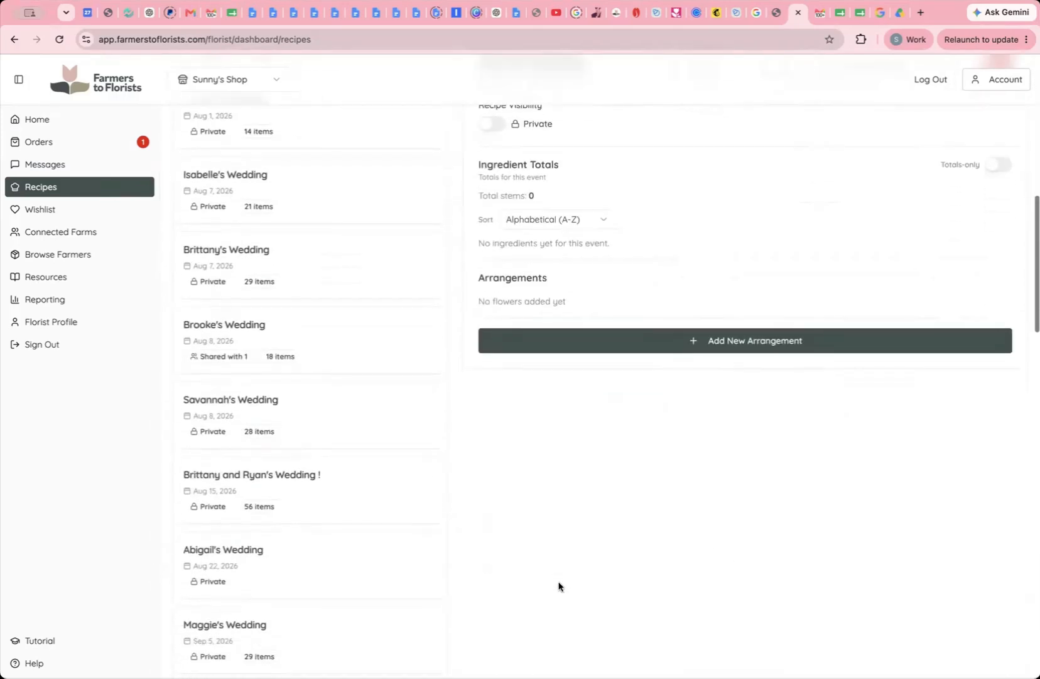
scroll(558, 585, "up", 2)
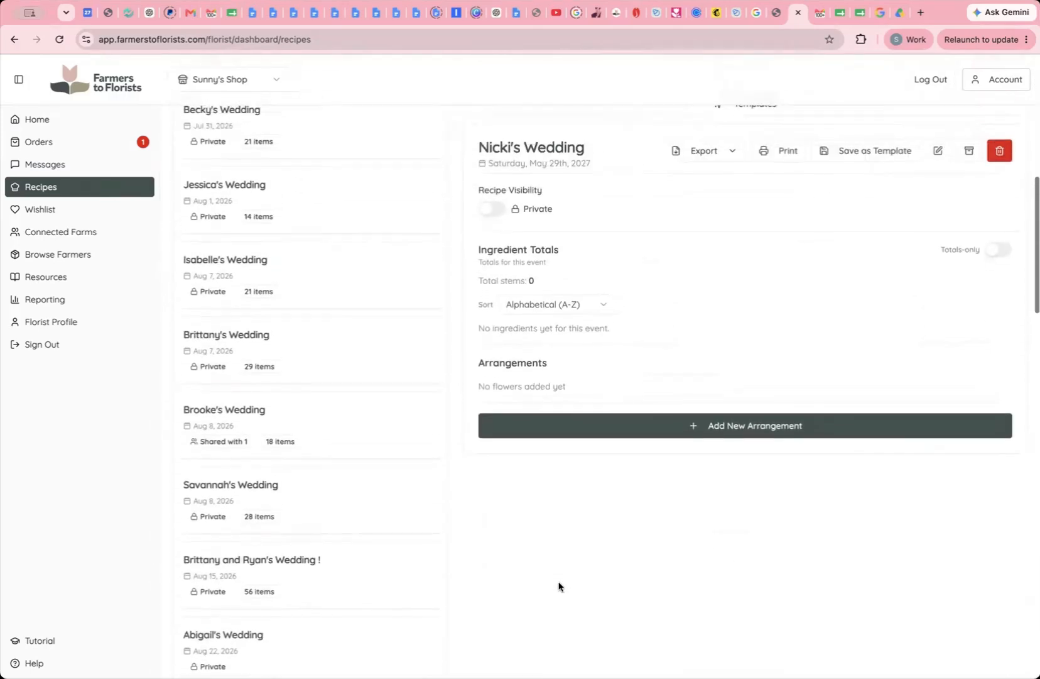
Copy the recipes page address and load it in the neighbouring browser tab.
left_click(281, 37)
key("ctrl+c")
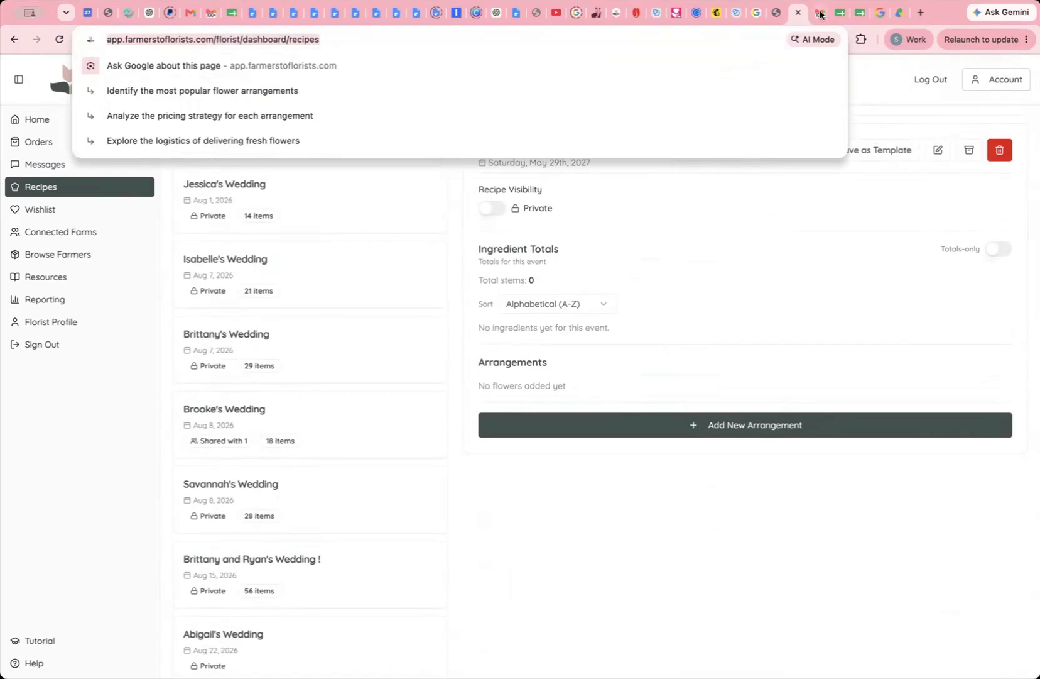
left_click(819, 14)
left_click(591, 43)
key("ctrl+v")
key("Return")
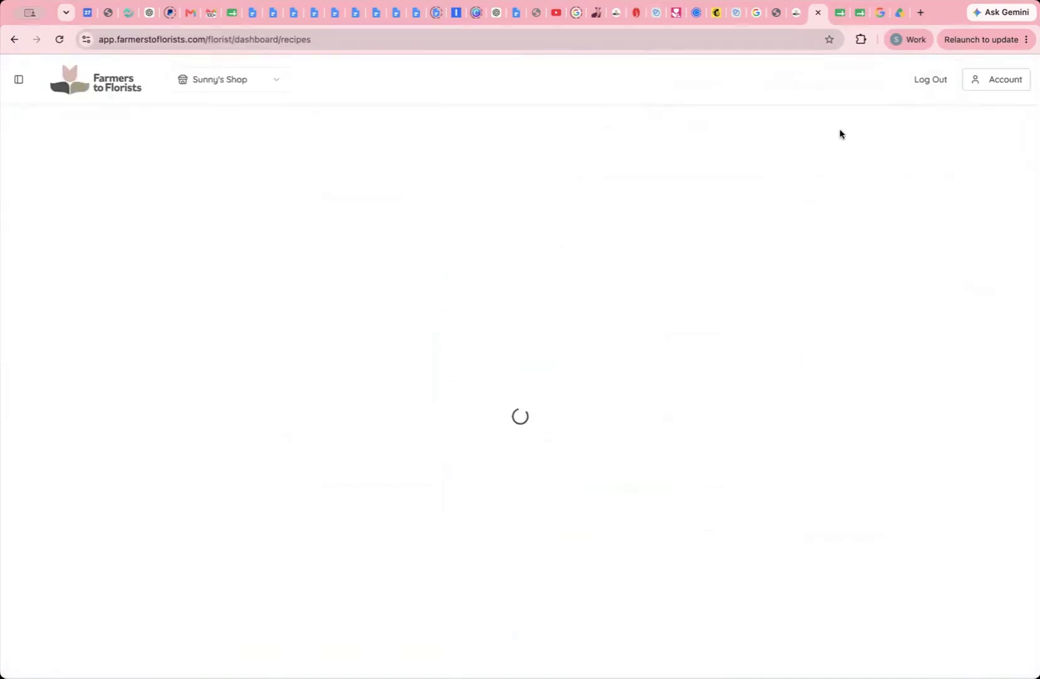
left_click(797, 15)
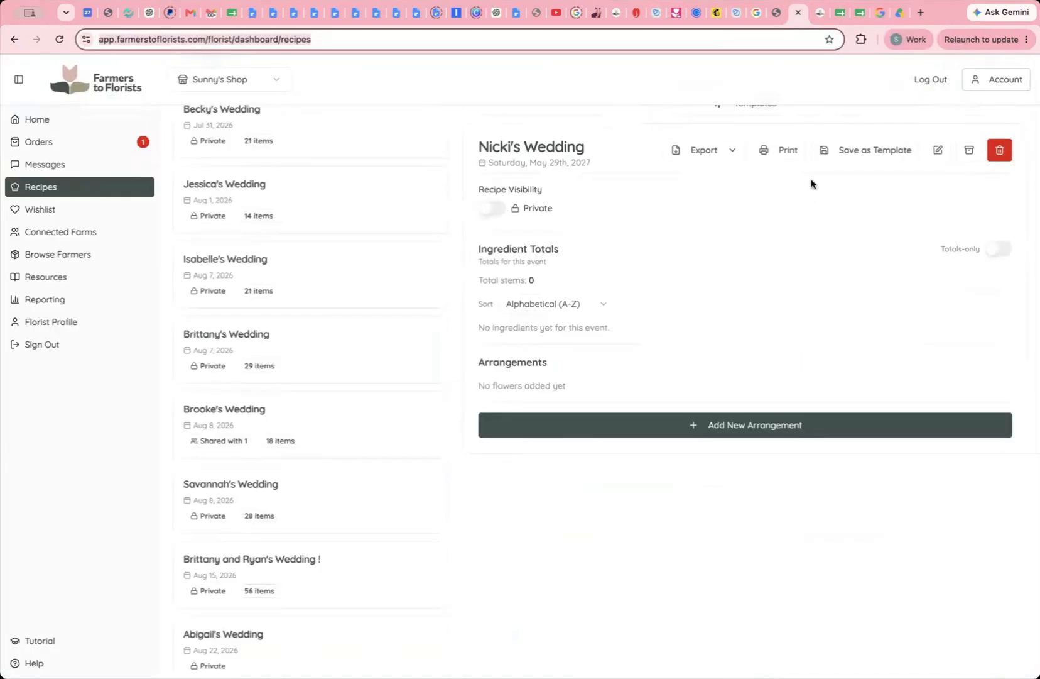
left_click(843, 152)
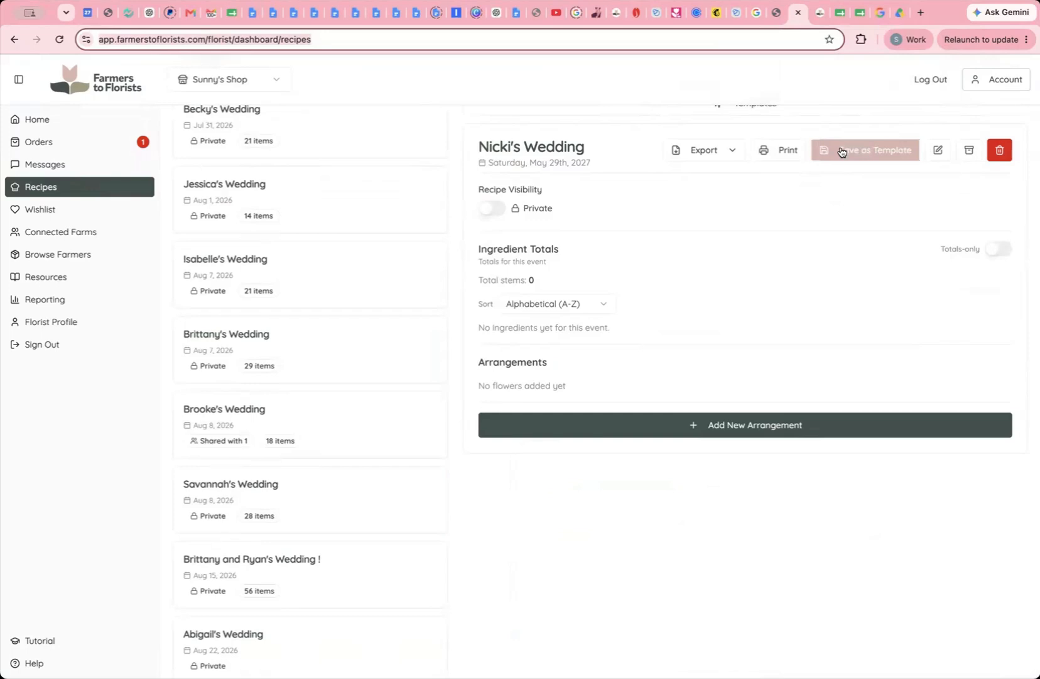
In the second recipes tab, open Sunny Mary Meadow Farm's page from the connected farms.
left_click(820, 14)
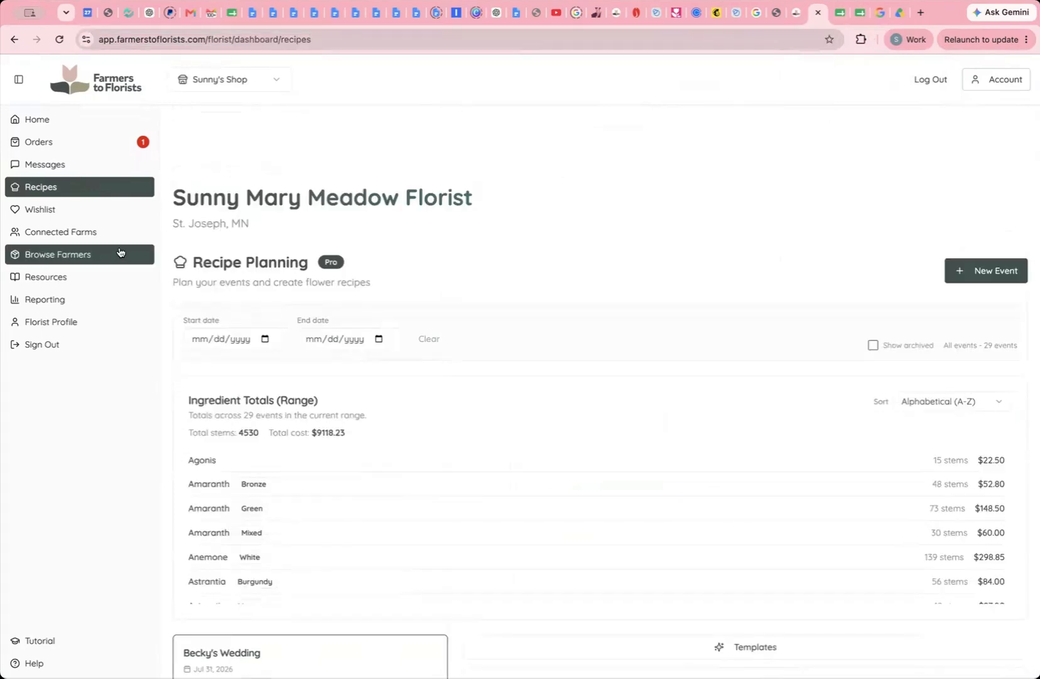
left_click(98, 239)
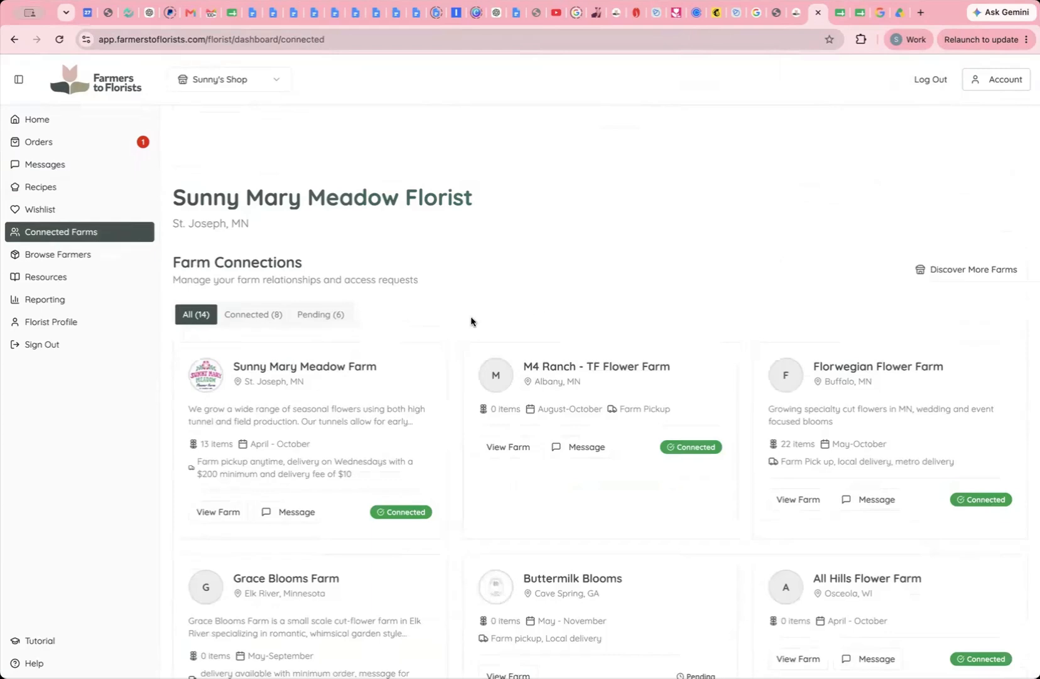
left_click(215, 511)
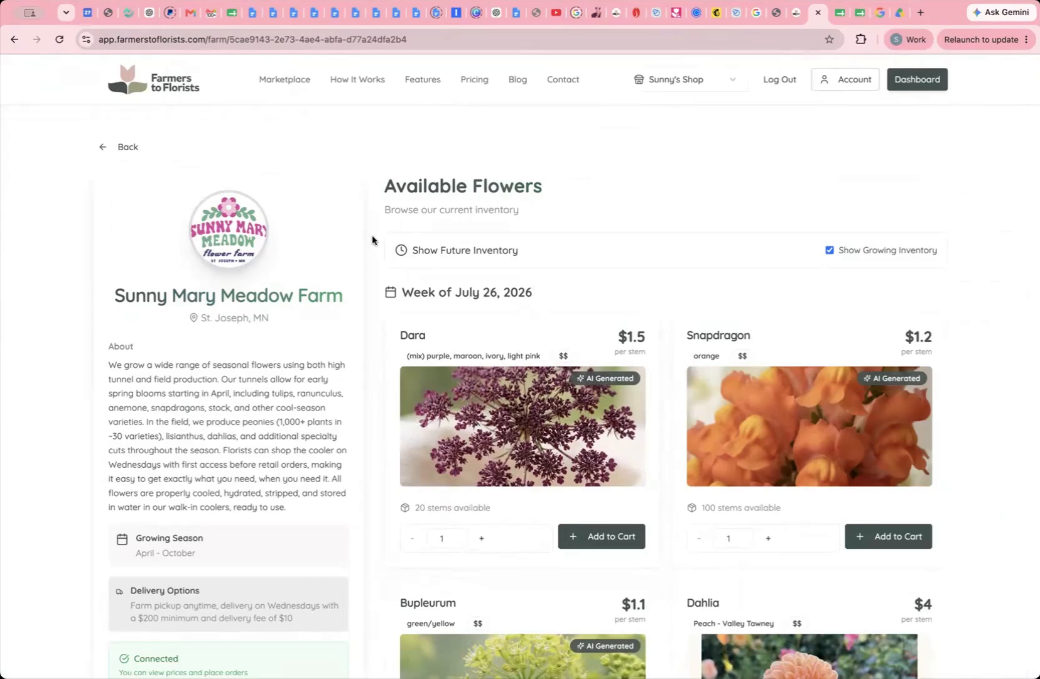
Filter the farm's projected harvest by the harvest-by date May 26, 2027.
scroll(373, 239, "down", 15)
scroll(373, 239, "down", 20)
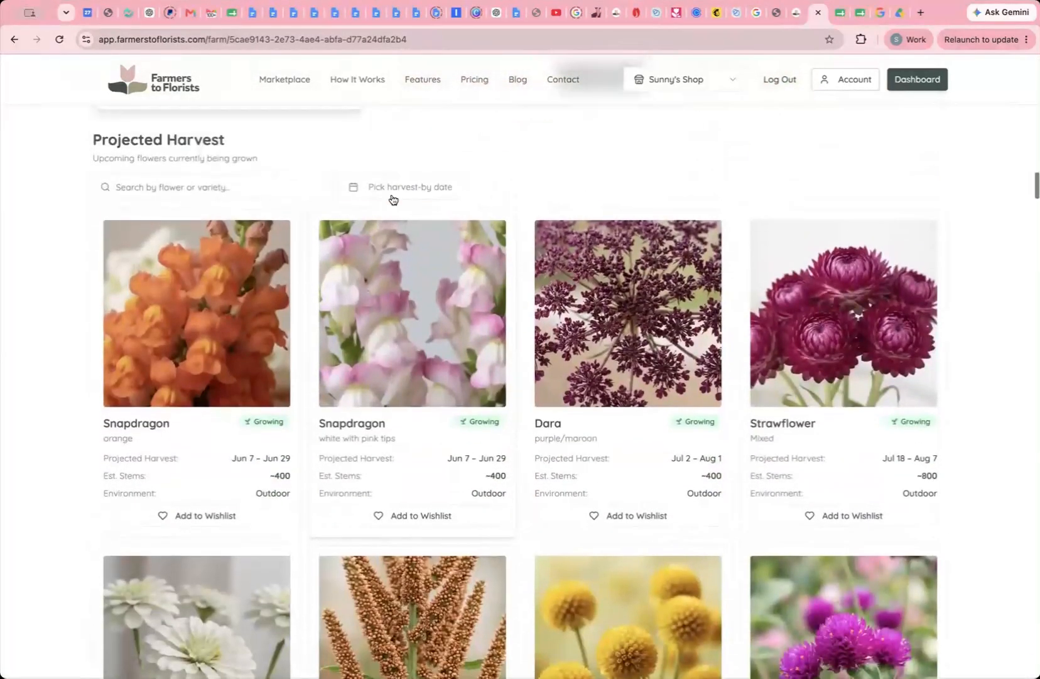
left_click(392, 196)
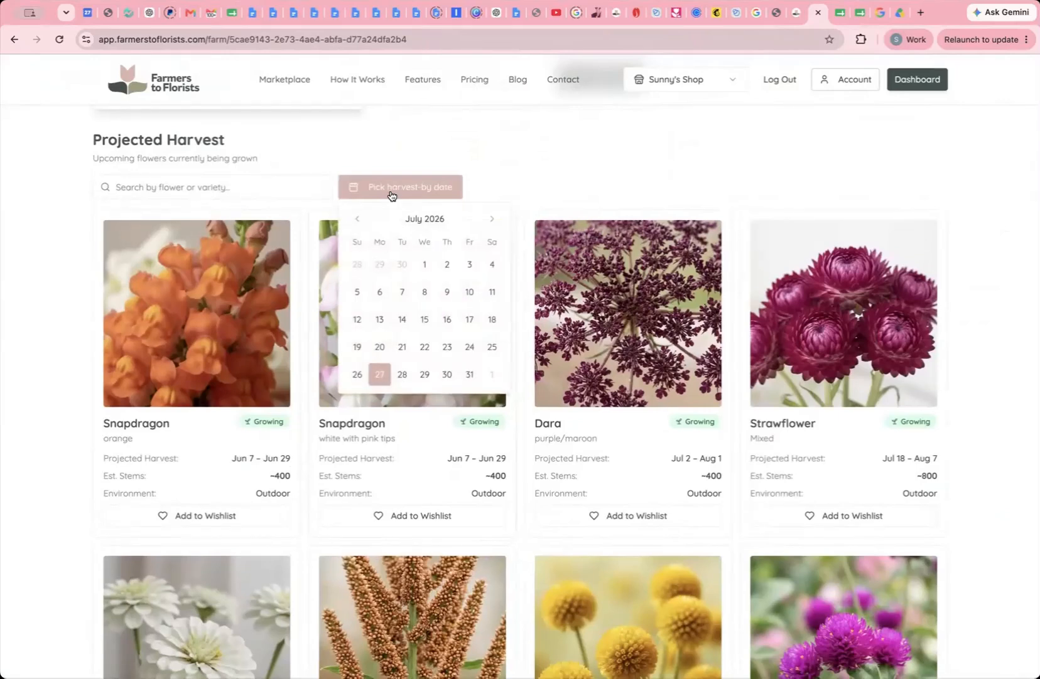
left_click(492, 219)
left_click(492, 218)
left_click(492, 219)
left_click(492, 218)
left_click(492, 219)
left_click(492, 218)
left_click(492, 218)
left_click(492, 219)
left_click(492, 219)
left_click(492, 219)
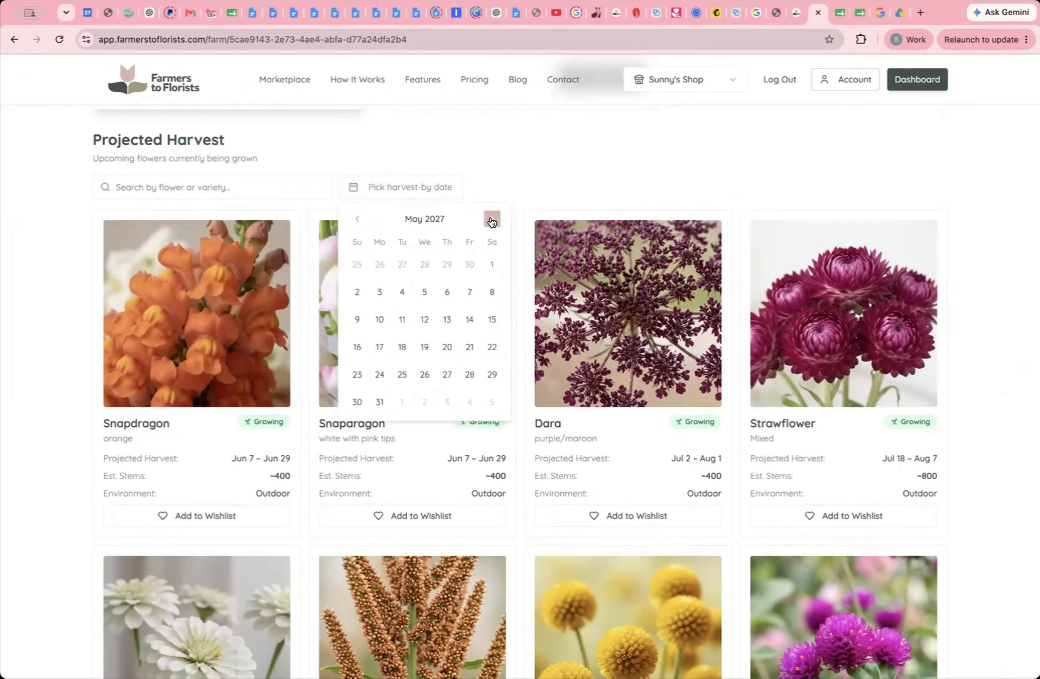
left_click(425, 377)
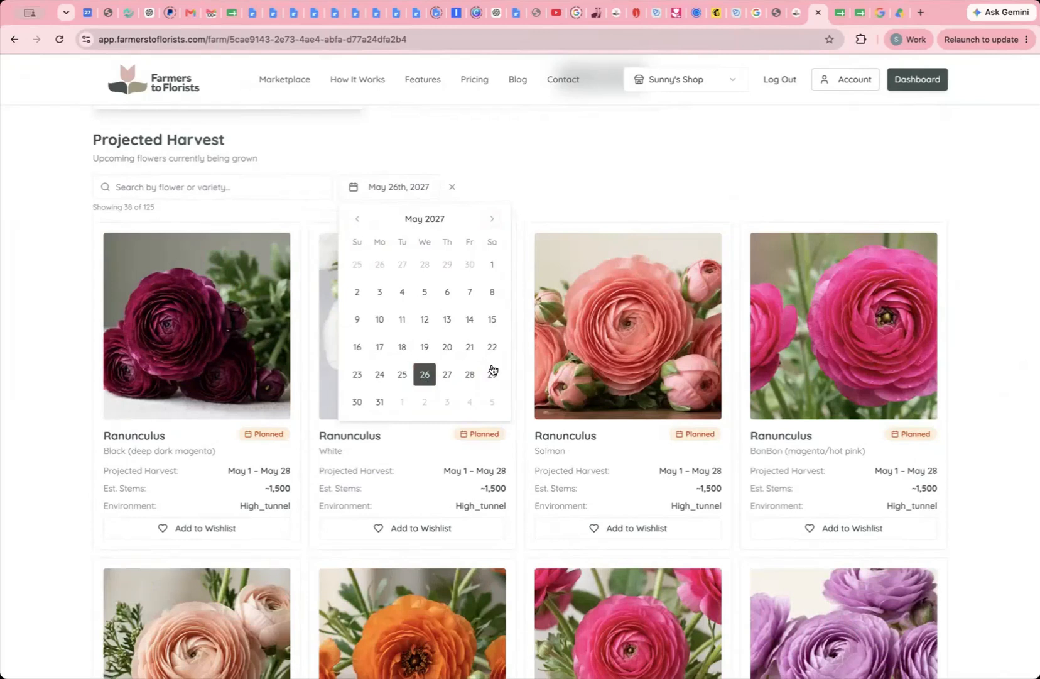
Examine the flowers the farm projects for harvest on the chosen date, with their colors and harvest windows.
scroll(986, 313, "down", 1)
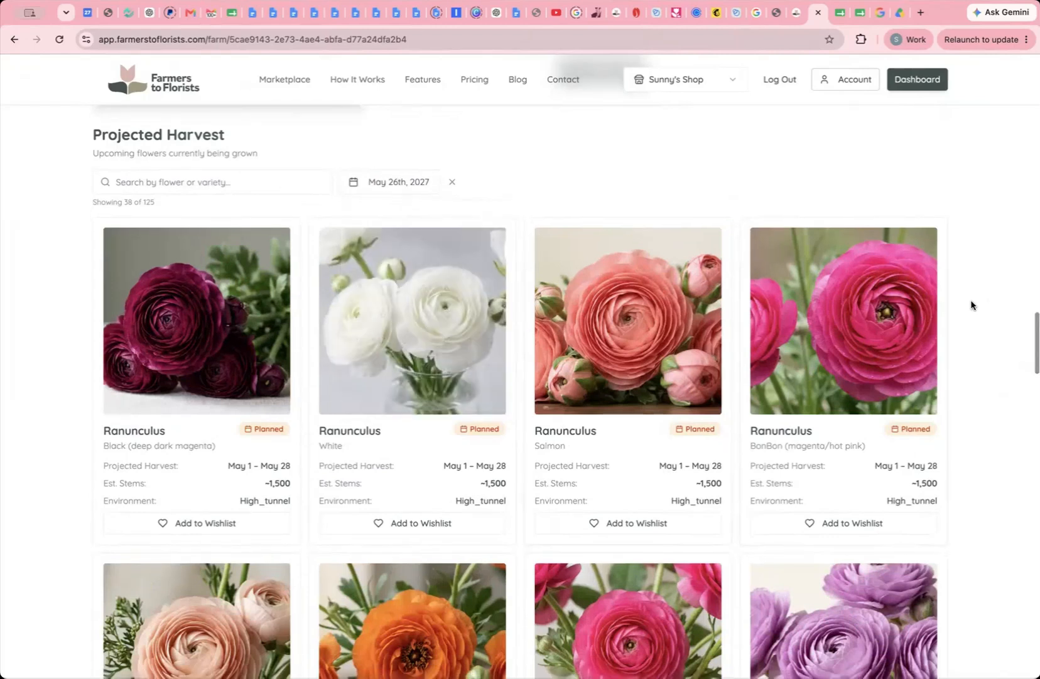
scroll(973, 306, "down", 4)
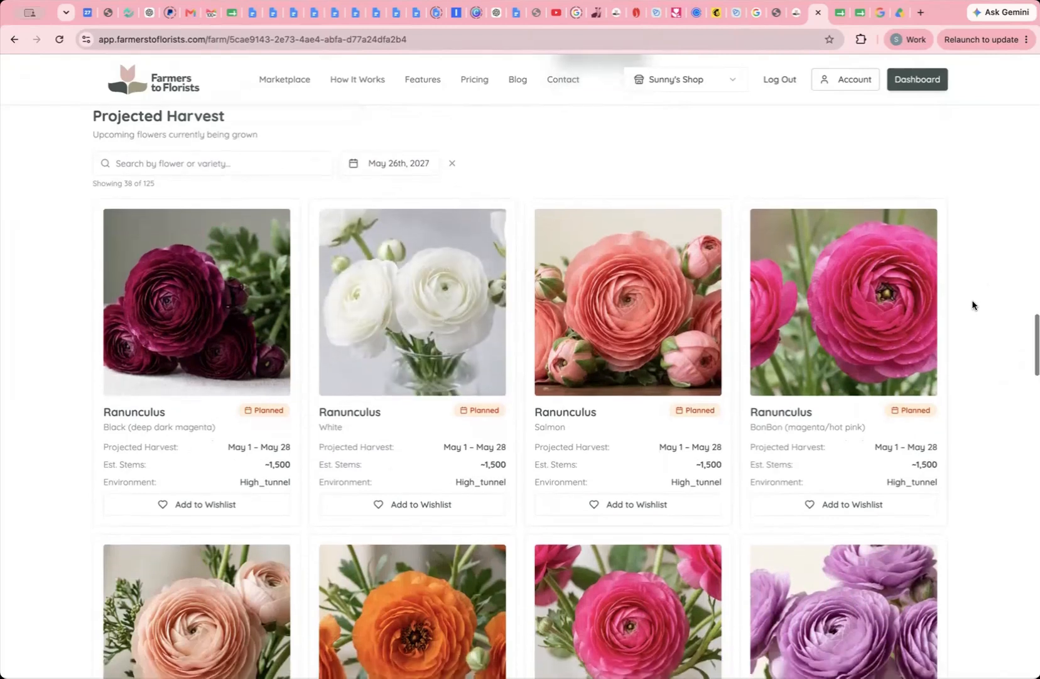
scroll(973, 306, "down", 6)
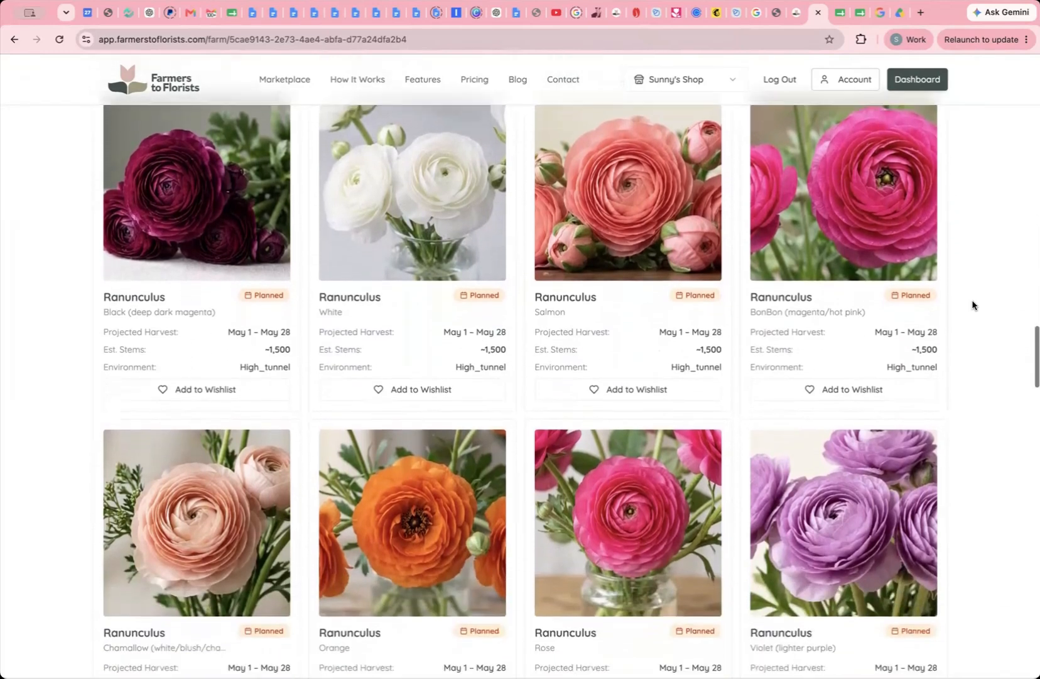
scroll(972, 305, "down", 12)
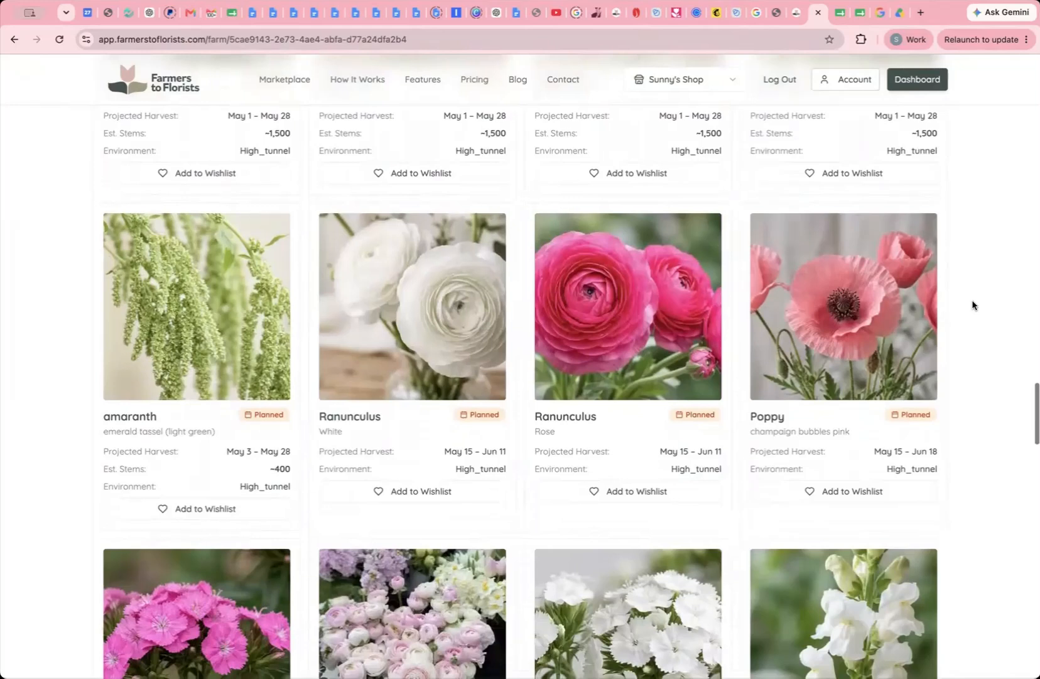
scroll(973, 305, "down", 8)
scroll(972, 305, "down", 6)
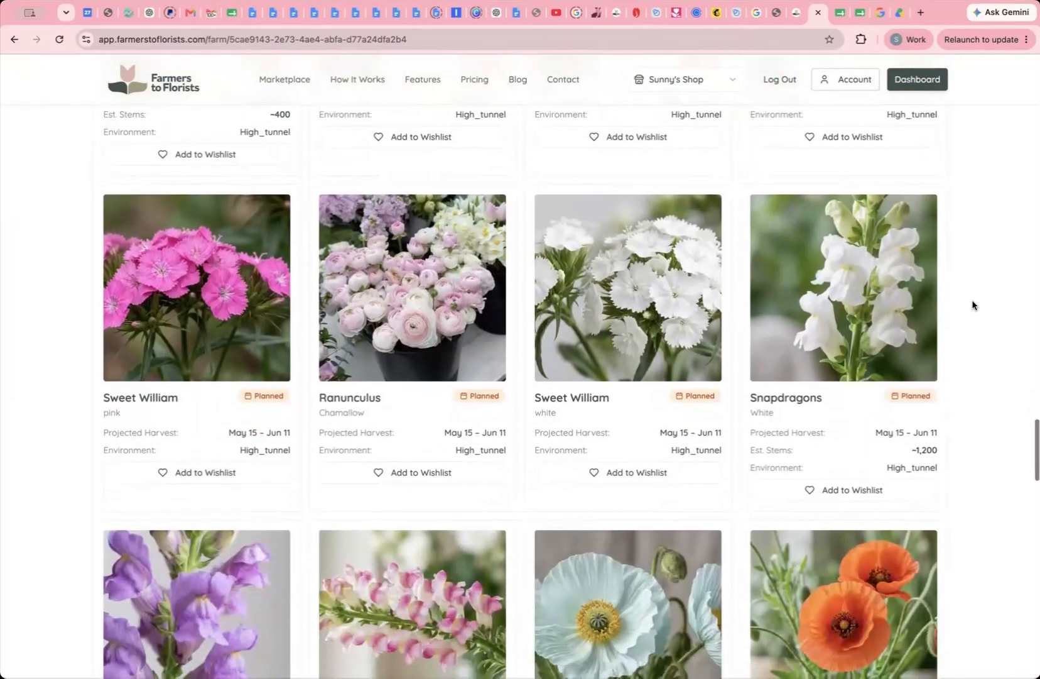
scroll(972, 305, "down", 2)
scroll(972, 306, "down", 1)
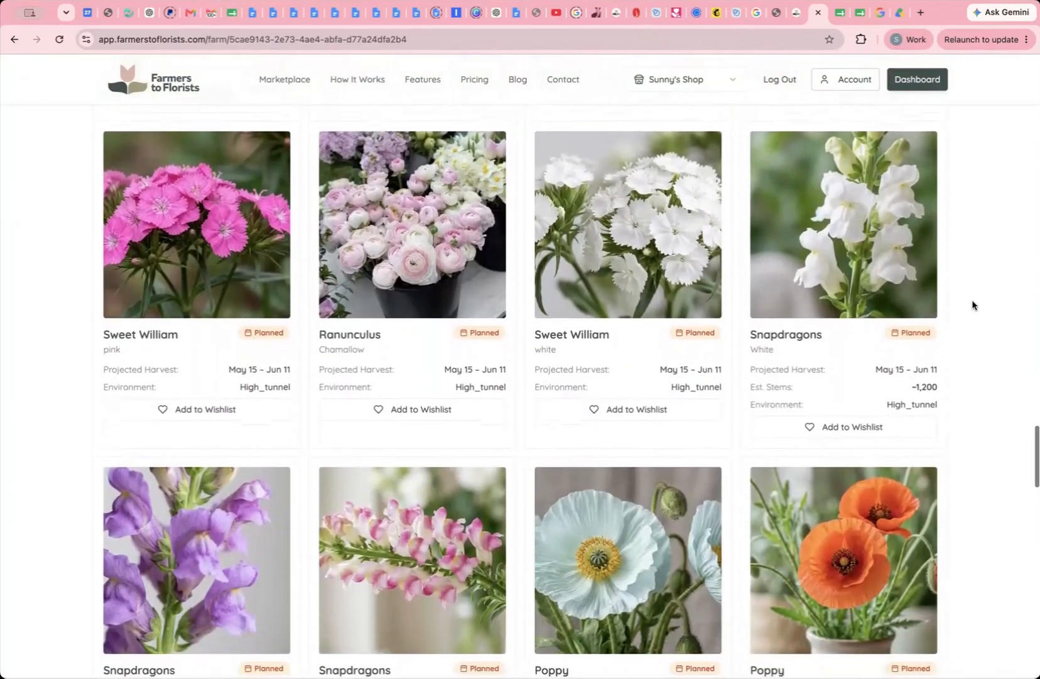
scroll(972, 305, "down", 1)
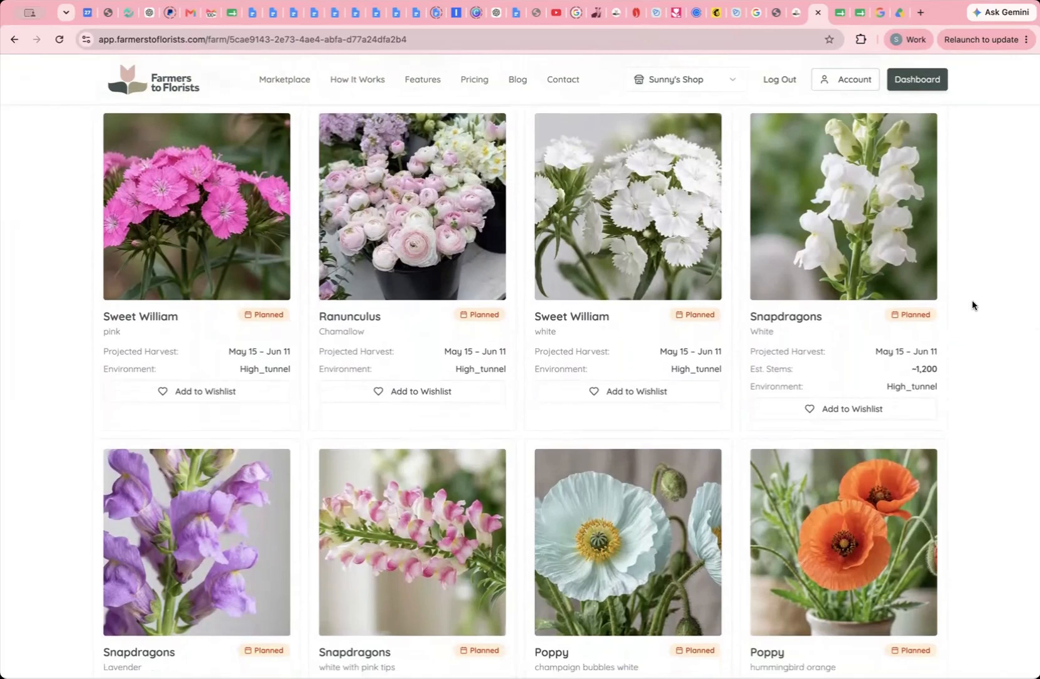
scroll(973, 305, "down", 1)
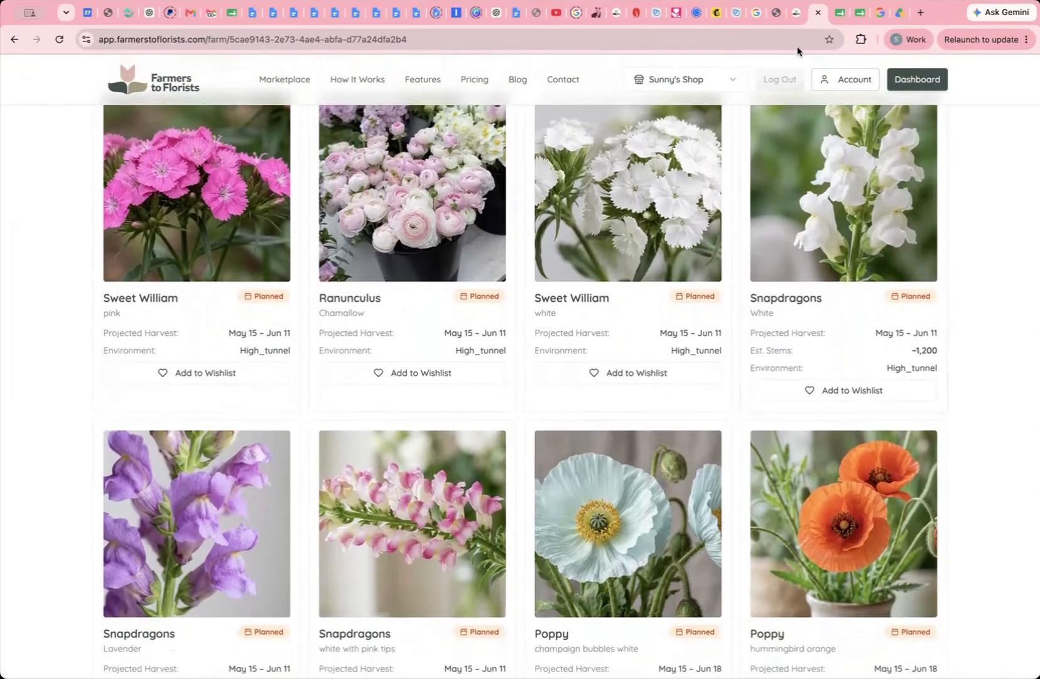
Return to the wedding event's tab and start a new arrangement for Bridal Bouquet.
left_click(797, 12)
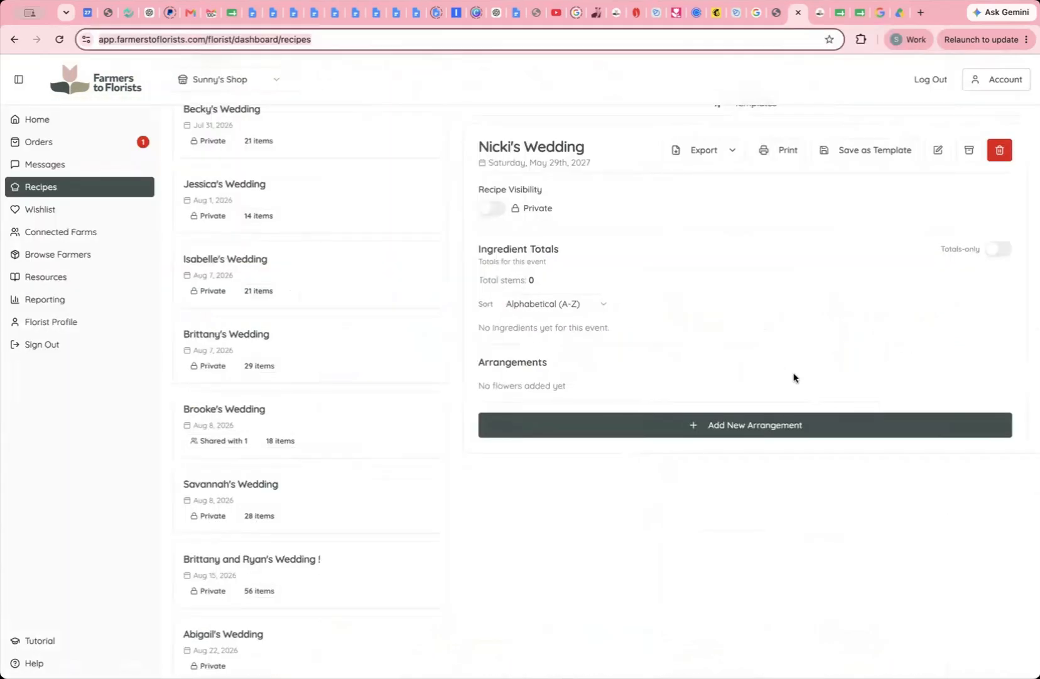
left_click(812, 429)
left_click(518, 286)
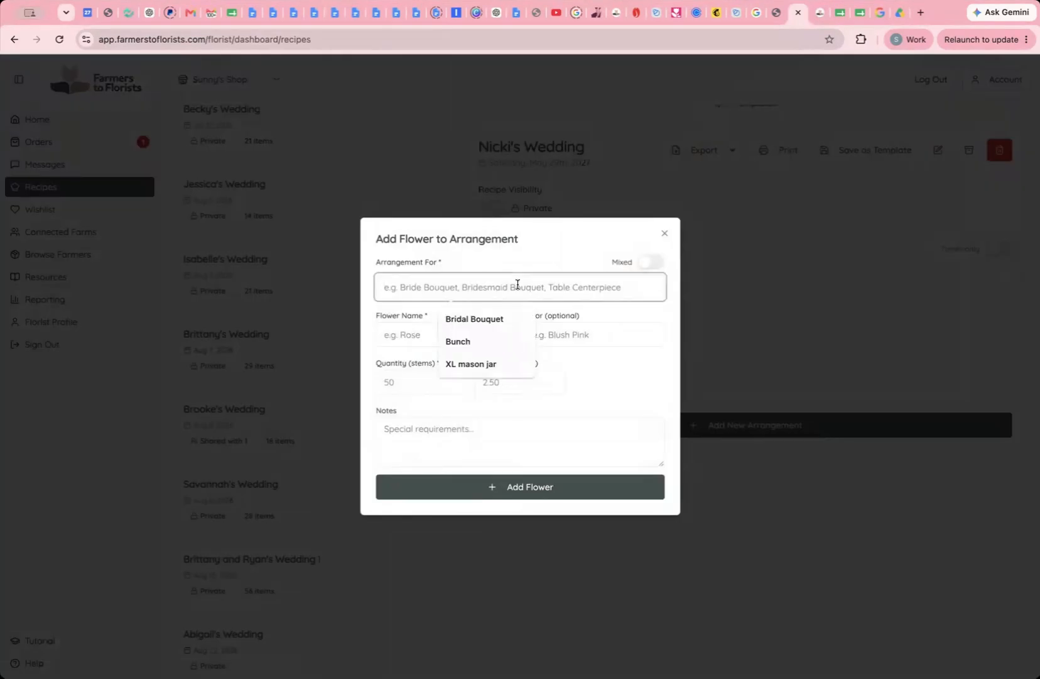
type("Bridal Bo")
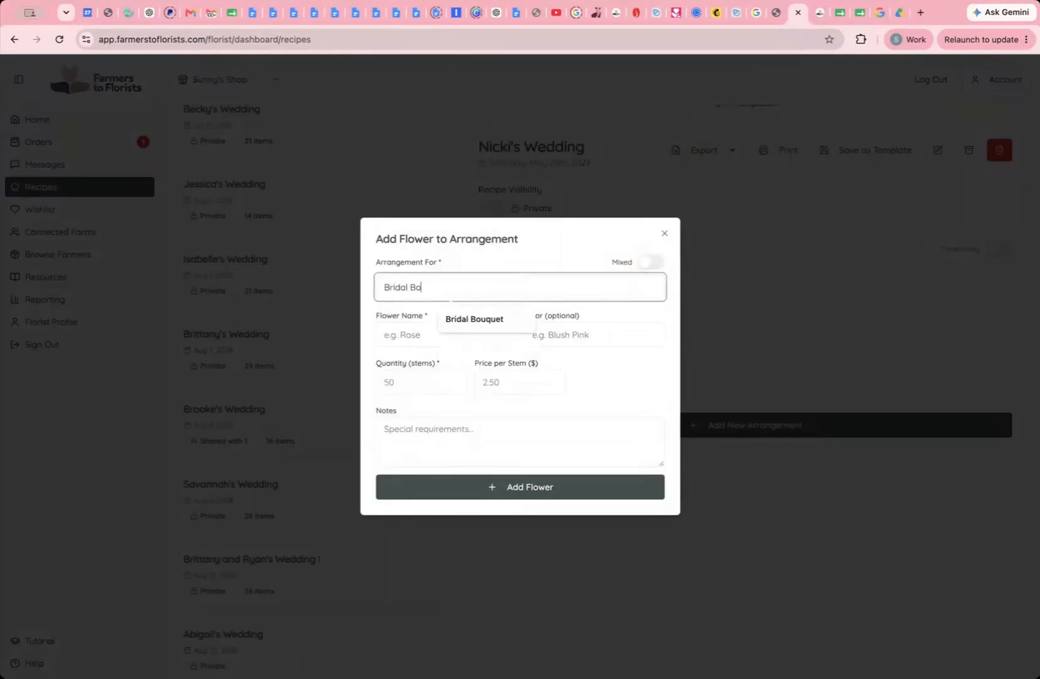
type("uquet")
Choose Sweet William in White as the first flower of the Bridal Bouquet.
left_click(451, 333)
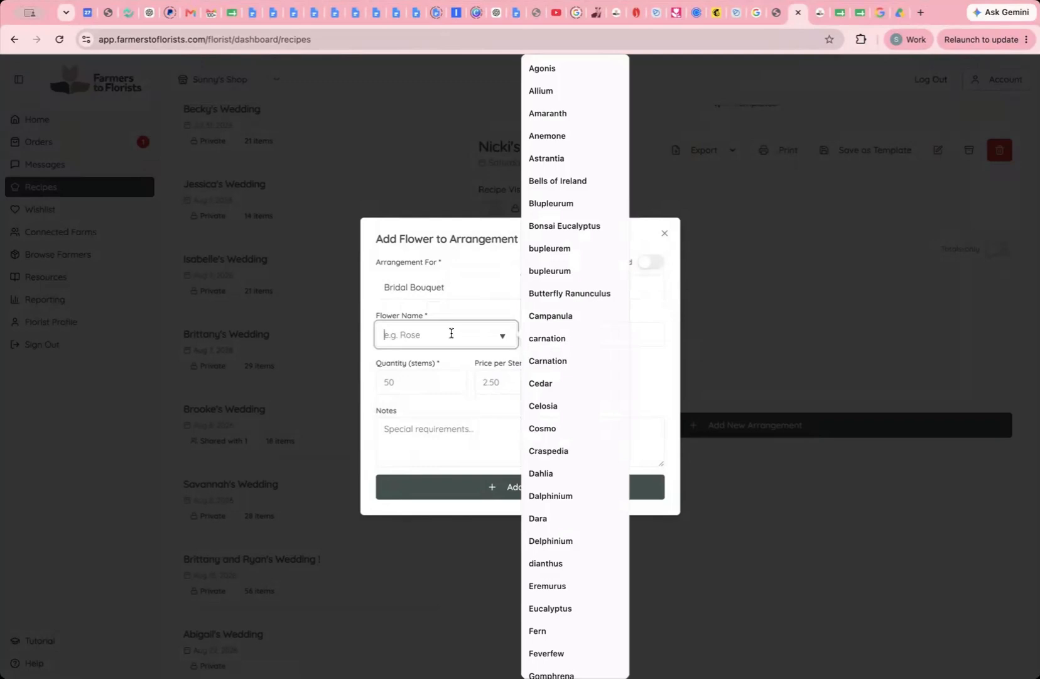
type("sweet")
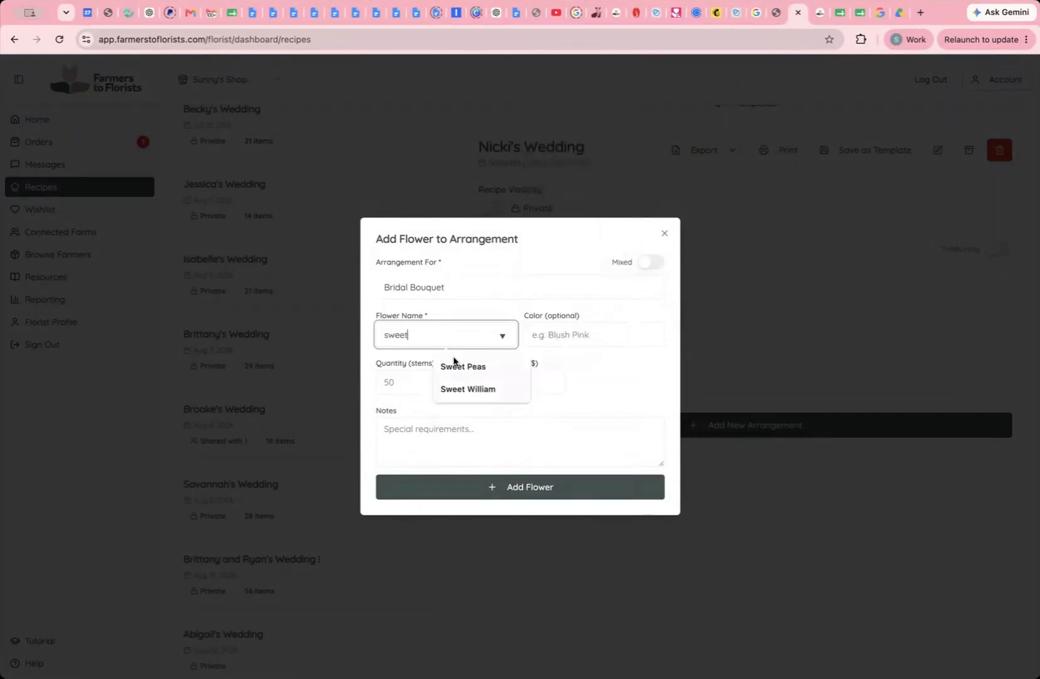
left_click(466, 388)
left_click(594, 327)
type("wjo")
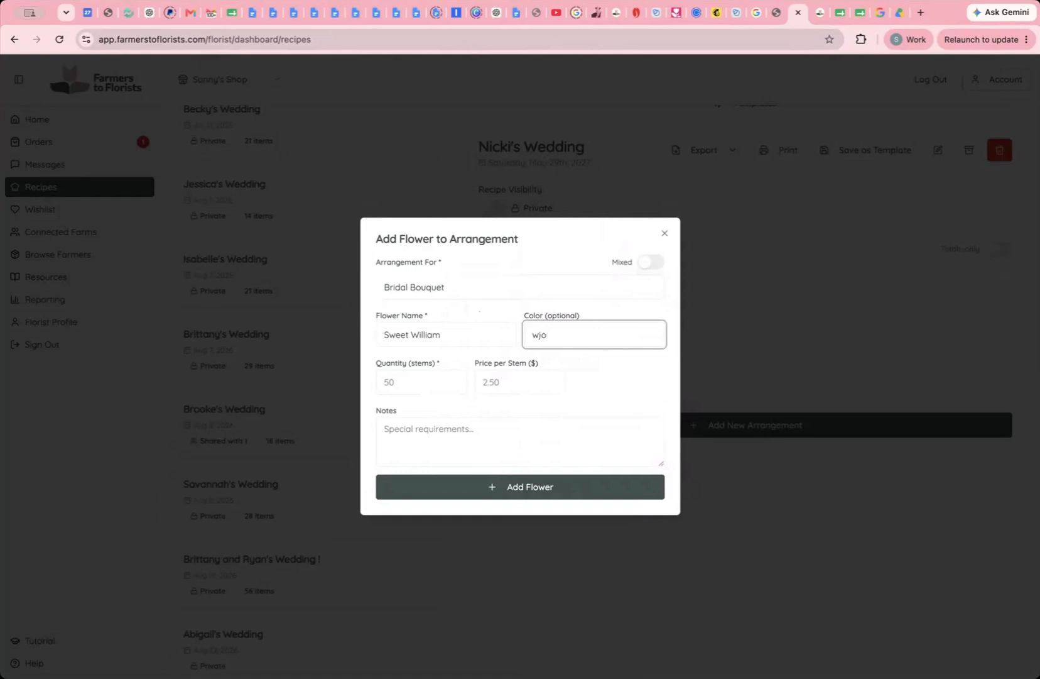
key("BackSpace")
key("BackSpace")
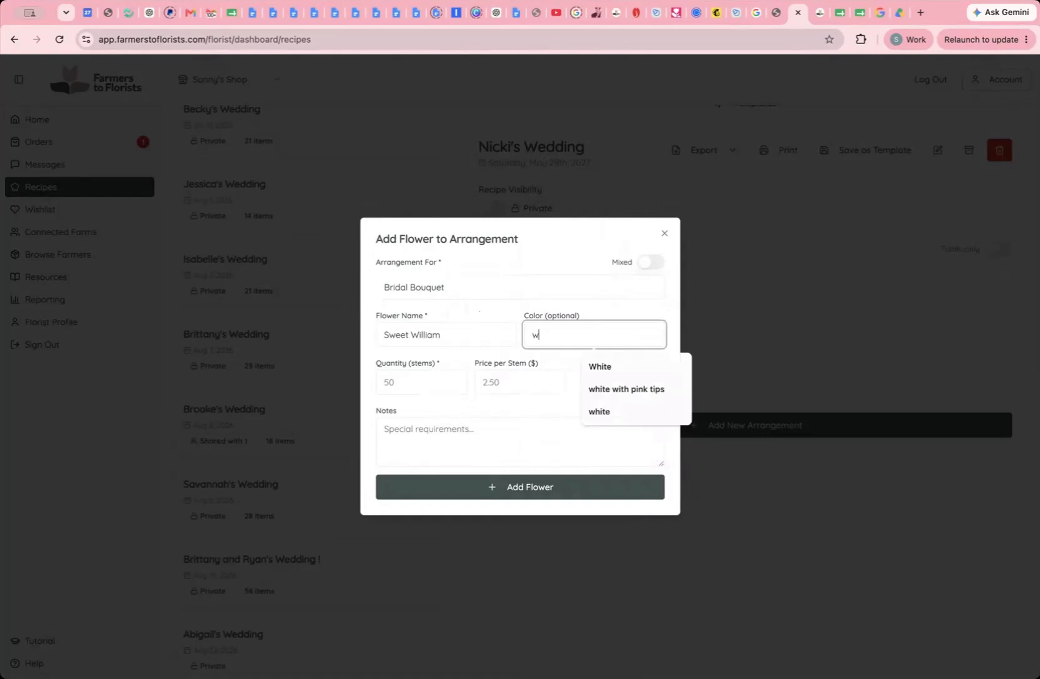
left_click(638, 366)
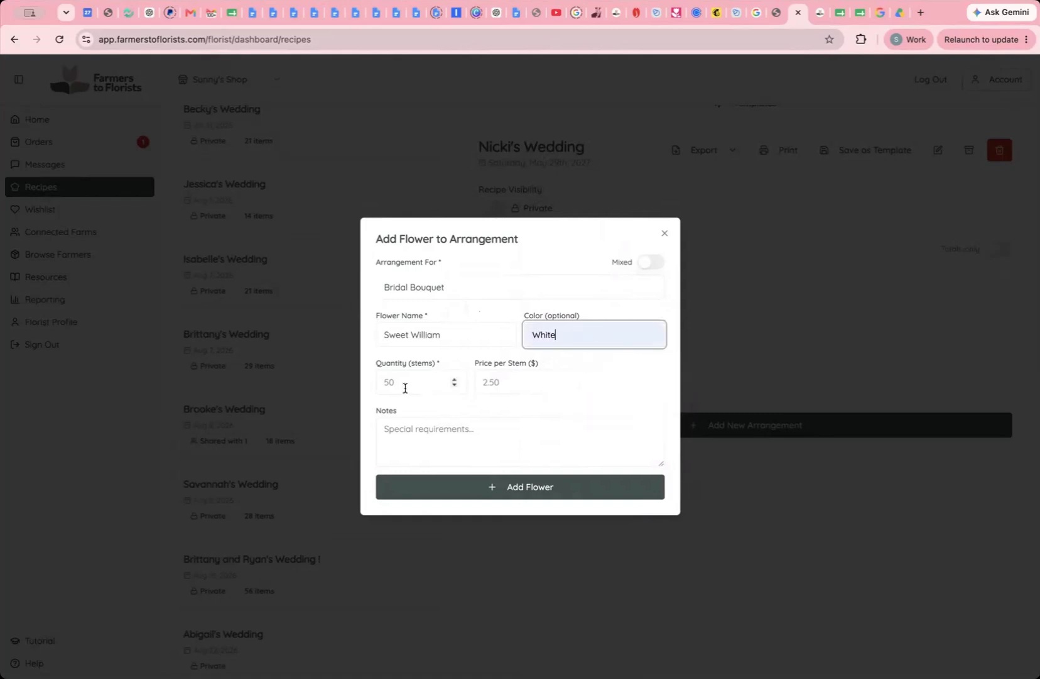
Make the arrangement mixed and add the Sweet William with a quantity of 3 at $2.00 per stem.
left_click(656, 262)
double_click(563, 387)
type("3")
left_click(603, 389)
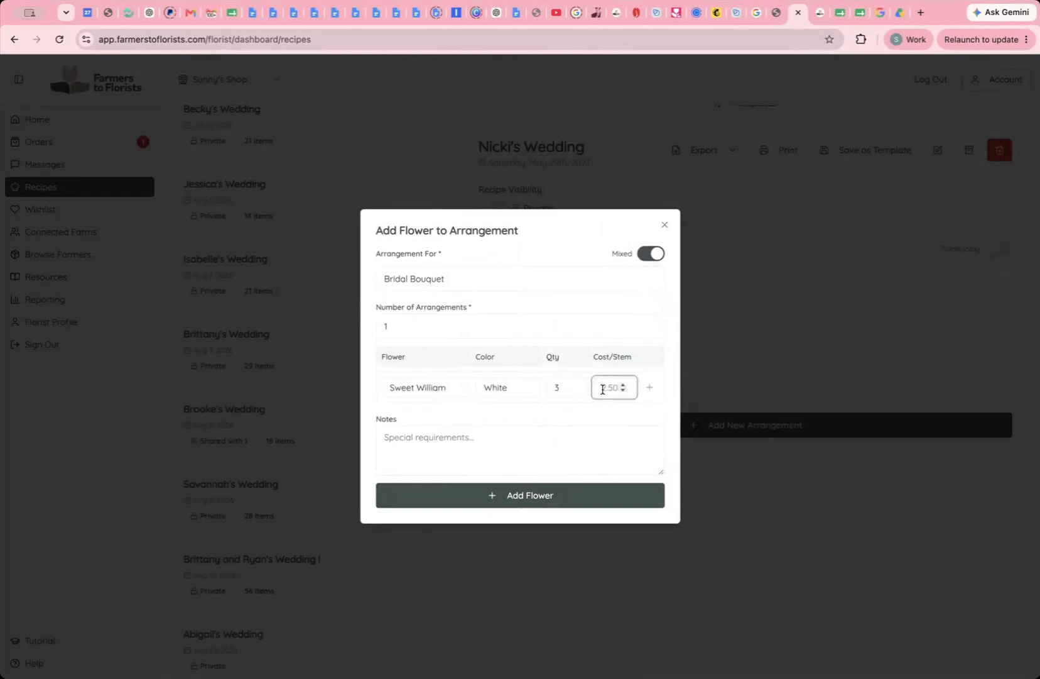
type("2")
left_click(649, 387)
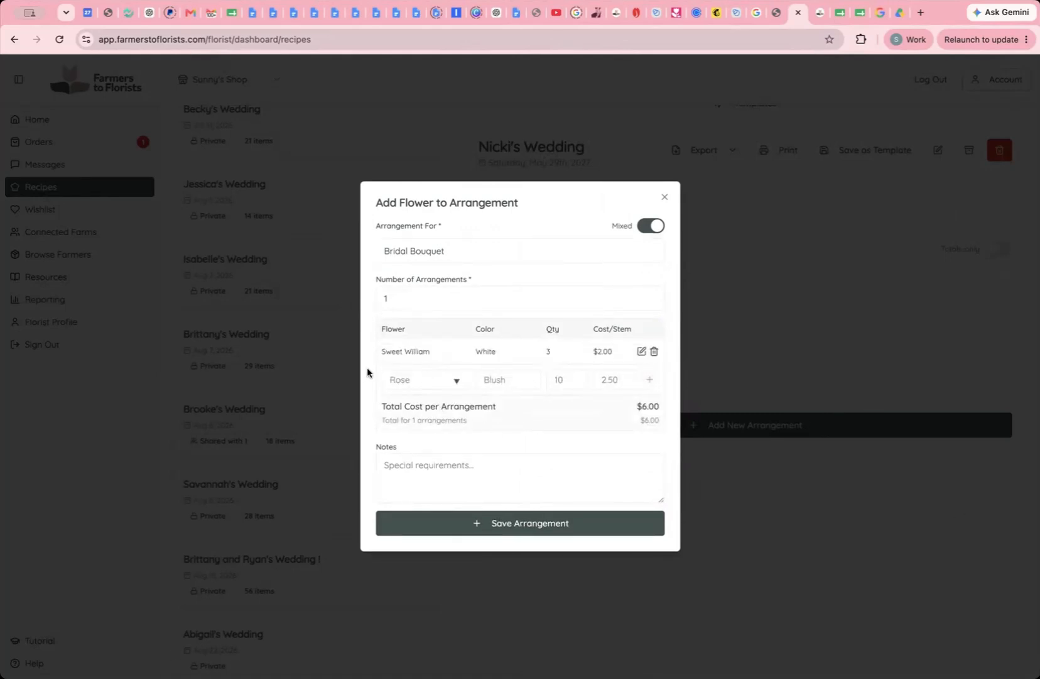
Add Ranunculus in white to the Bridal Bouquet with a quantity of 3 at $2.50 per stem.
left_click(405, 380)
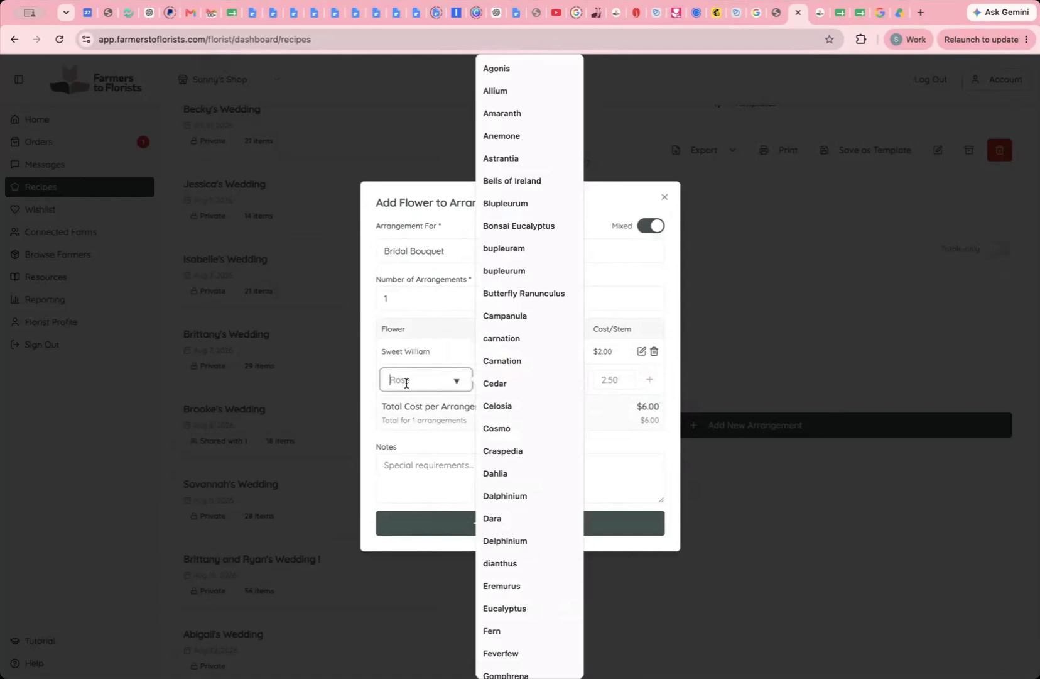
type("ranunc")
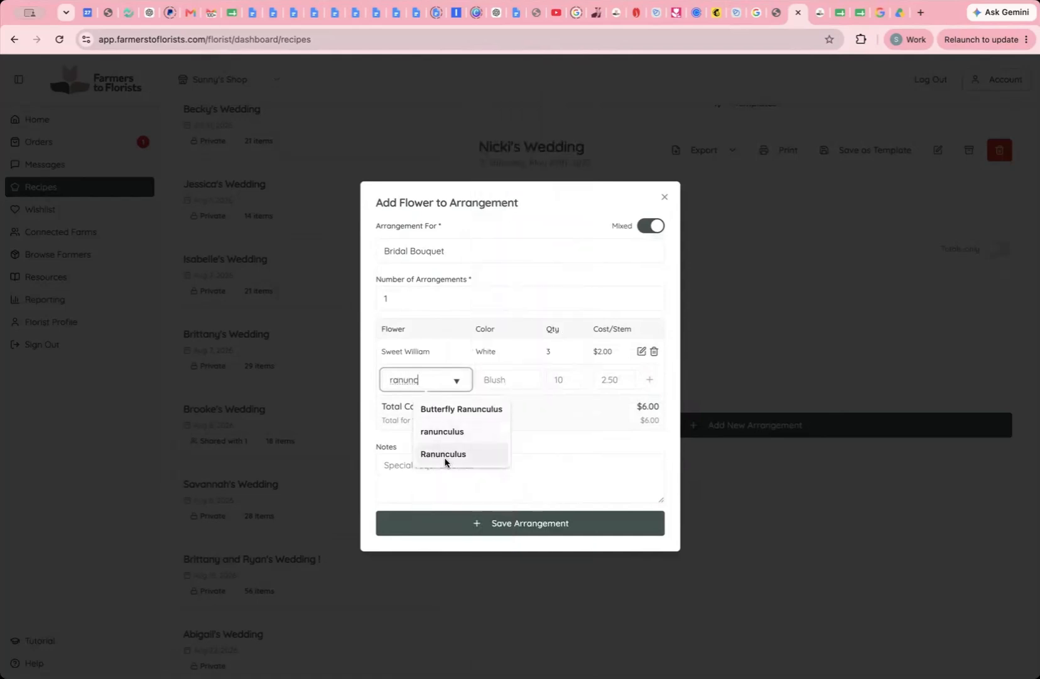
left_click(463, 451)
left_click(504, 381)
type("white")
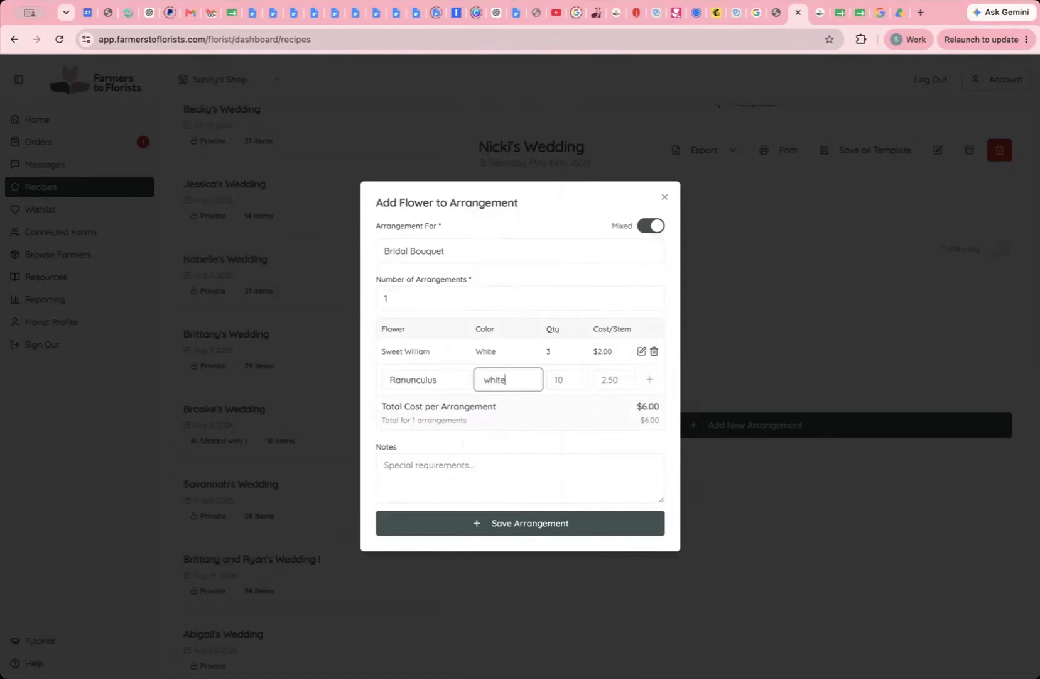
left_click(565, 379)
type("3")
left_click(610, 380)
type("2.5")
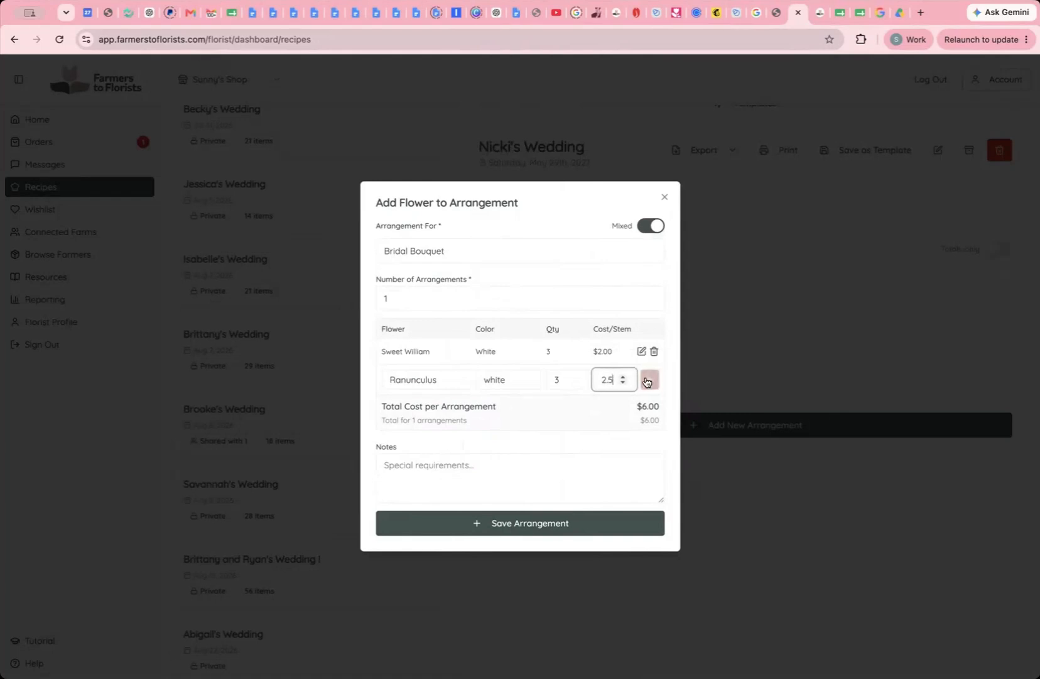
left_click(648, 379)
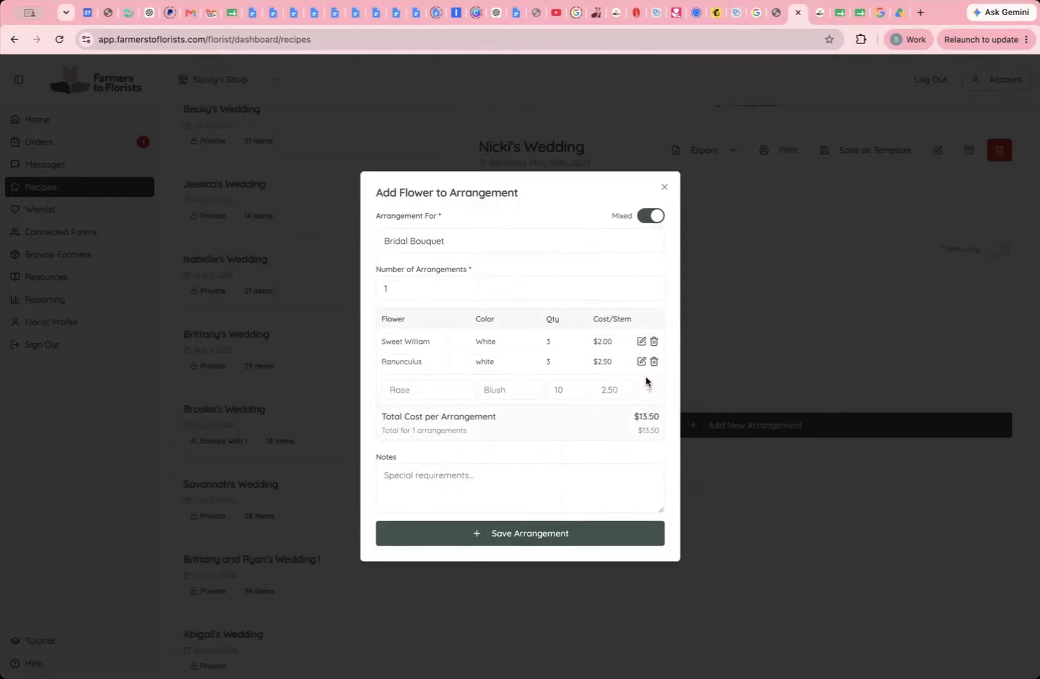
Look through the farm's projected harvest in its browser tab for another flower that suits the white bouquet.
left_click(816, 15)
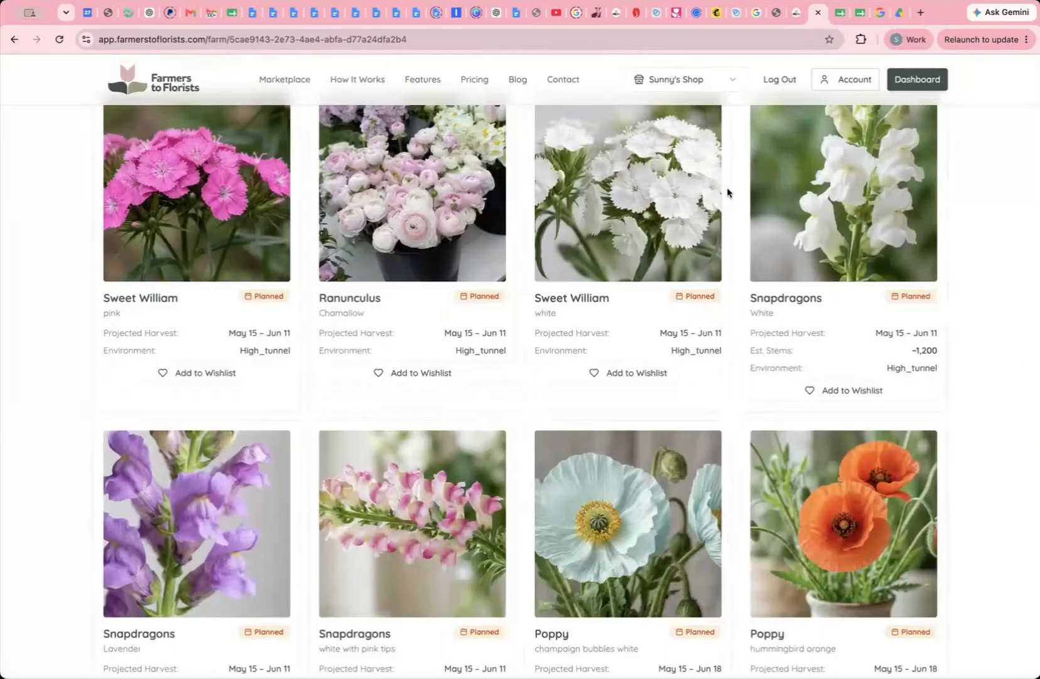
scroll(694, 255, "down", 3)
scroll(695, 254, "down", 5)
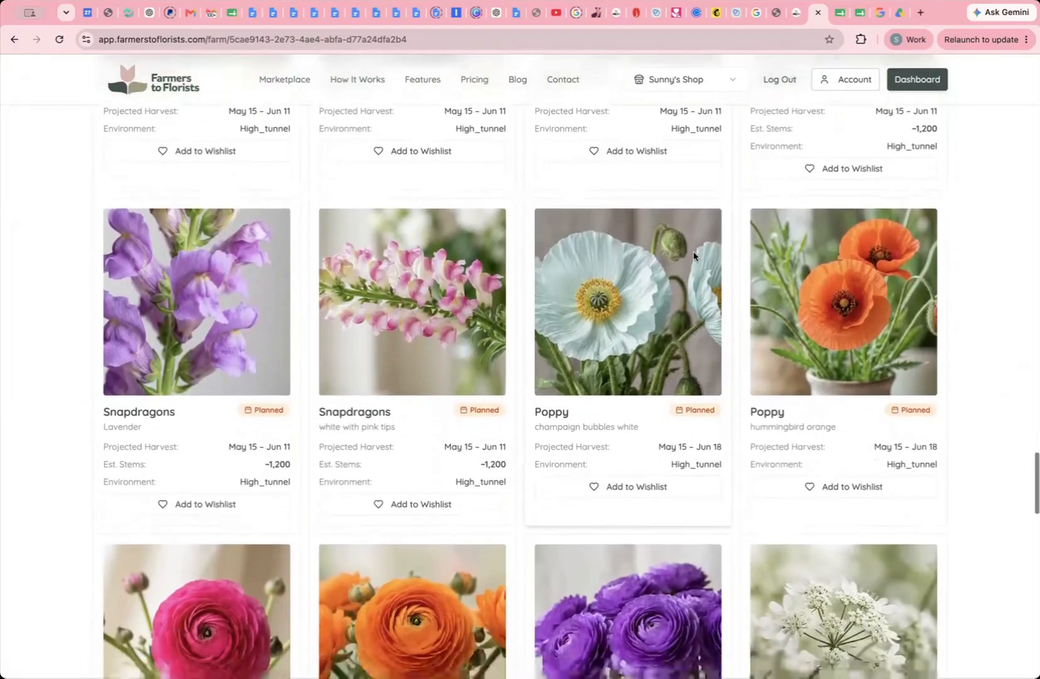
scroll(635, 292, "down", 5)
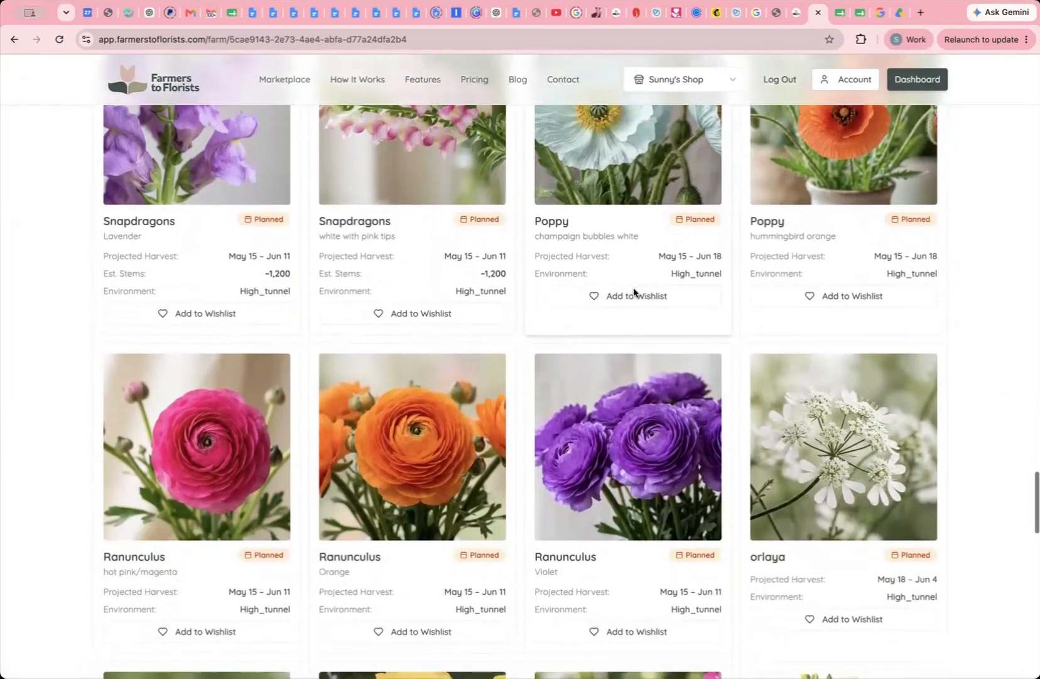
Return to the recipe's tab and add Orlaya in white with a quantity of 3 at $2.10 per stem.
left_click(797, 13)
left_click(431, 390)
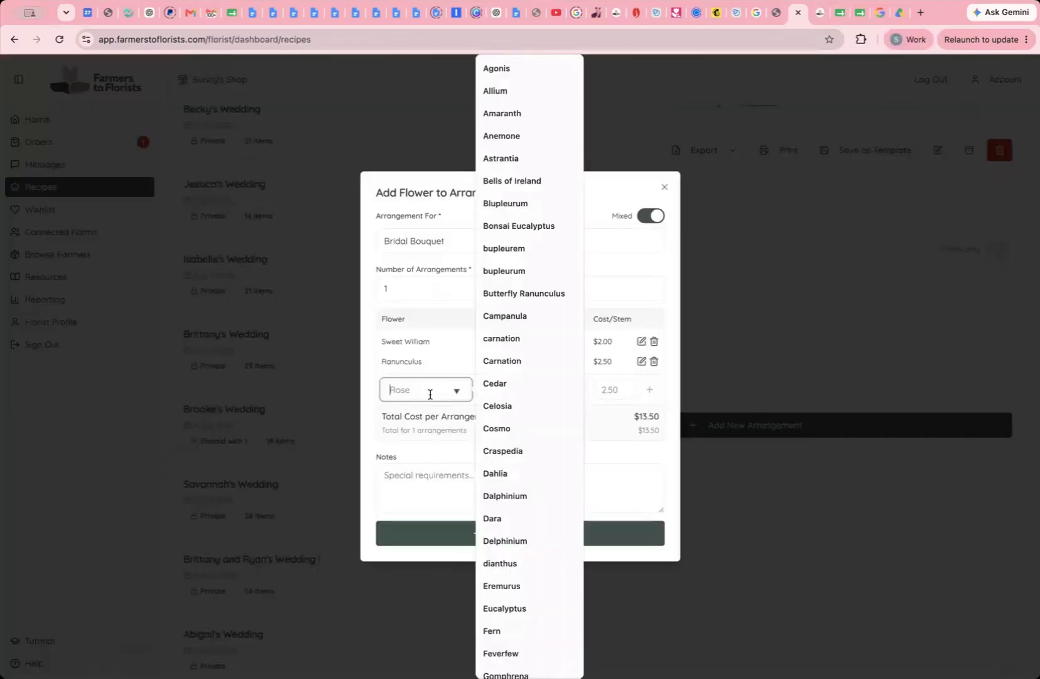
type("orlaya")
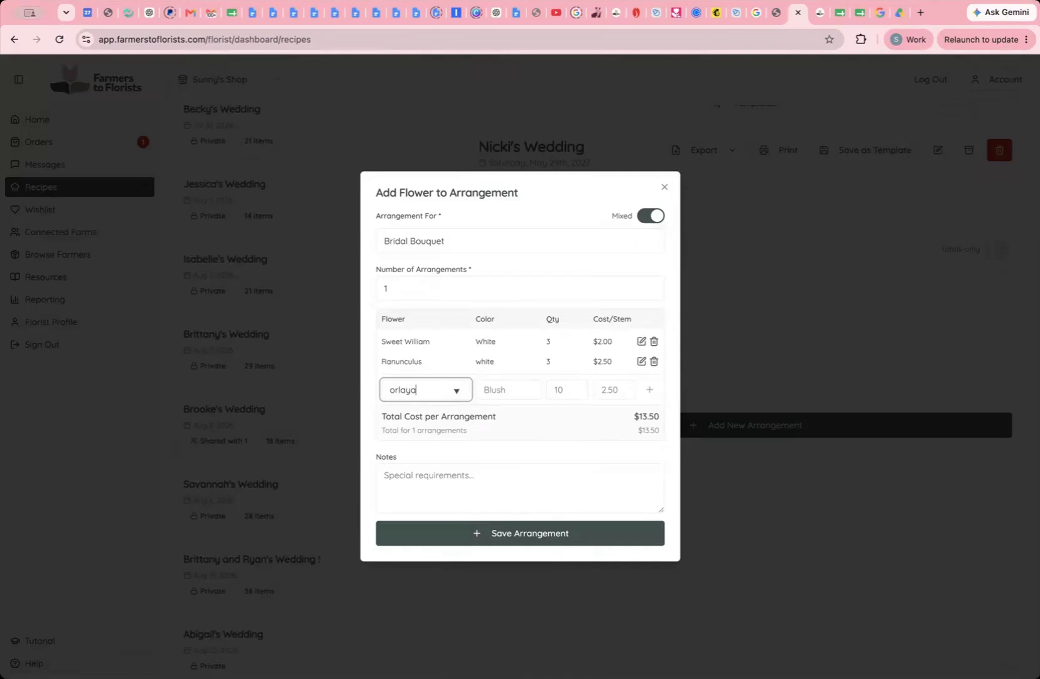
key("BackSpace")
key("BackSpace")
type("Orlay")
key("Tab")
type("white")
key("Tab")
key("Tab")
type("2.1")
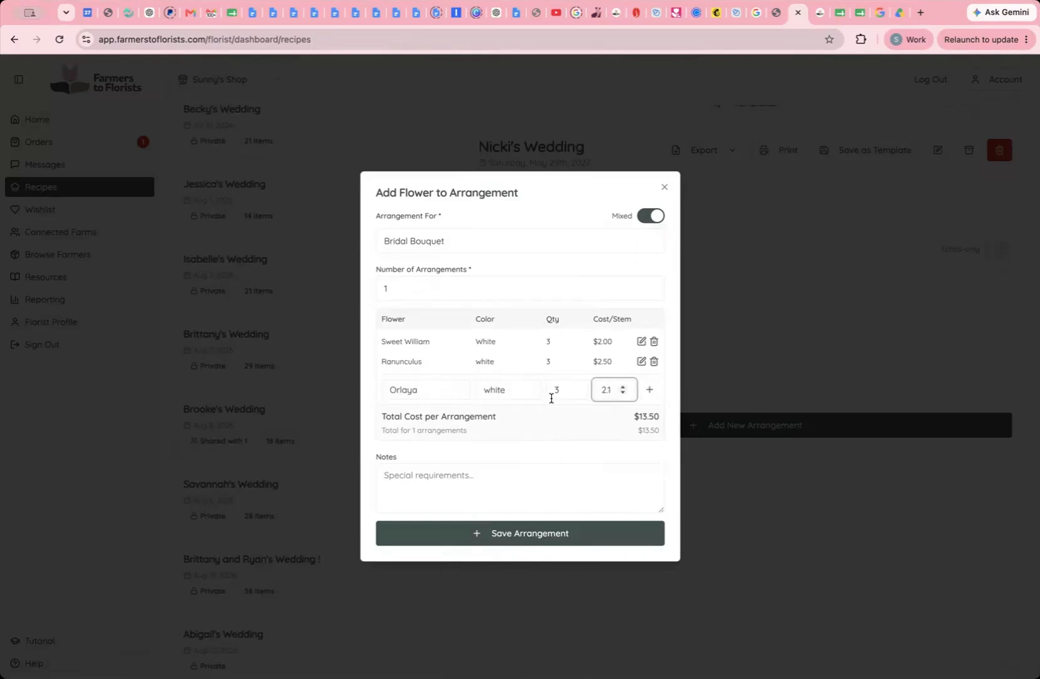
left_click(648, 391)
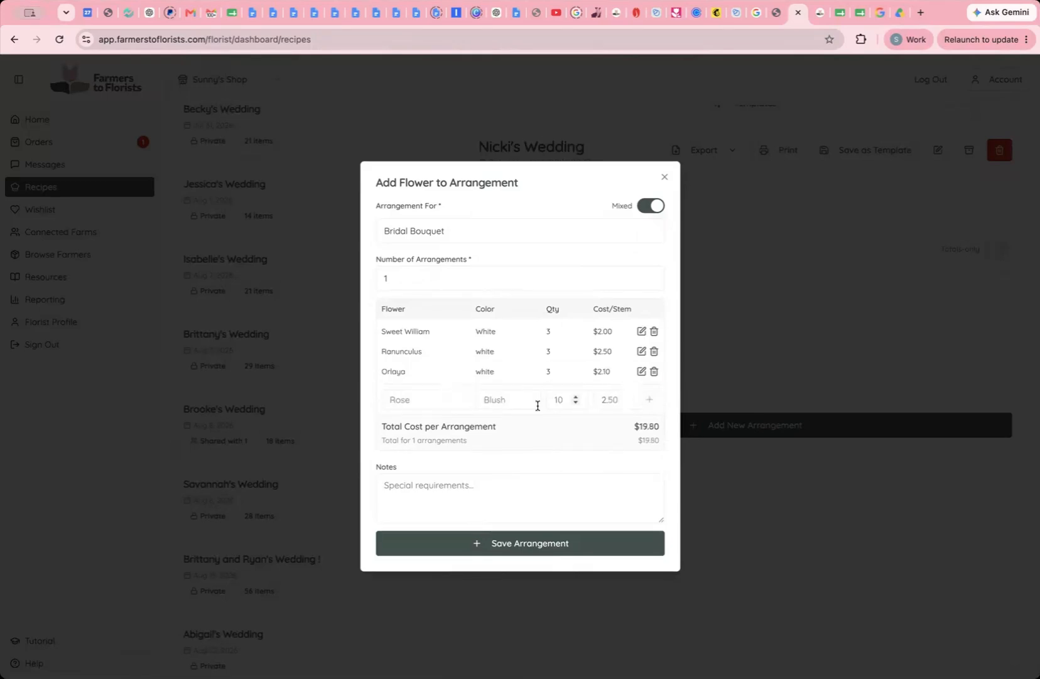
Check the rest of the farm's projected harvest, down to the end of the list, for more white flowers.
left_click(424, 404)
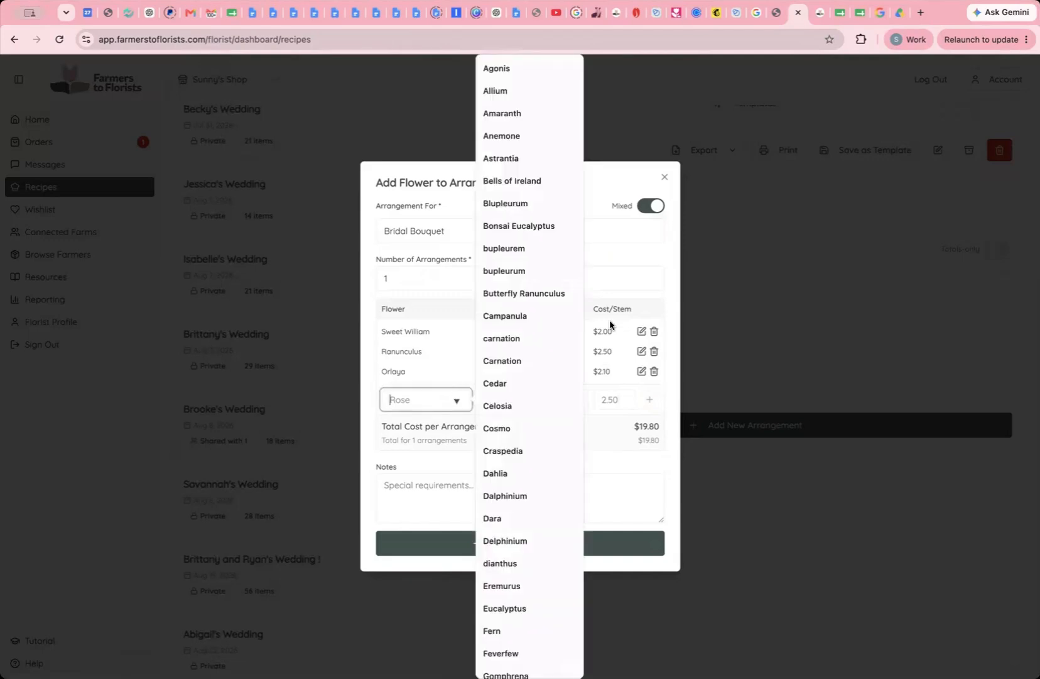
left_click(819, 13)
scroll(769, 385, "down", 10)
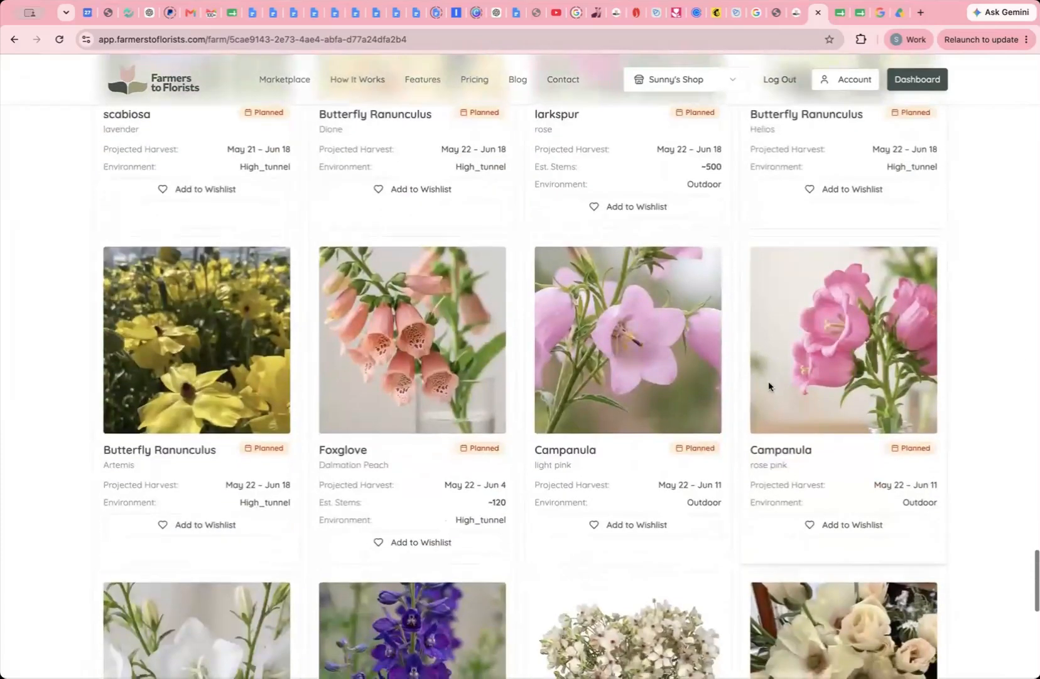
scroll(769, 380, "down", 5)
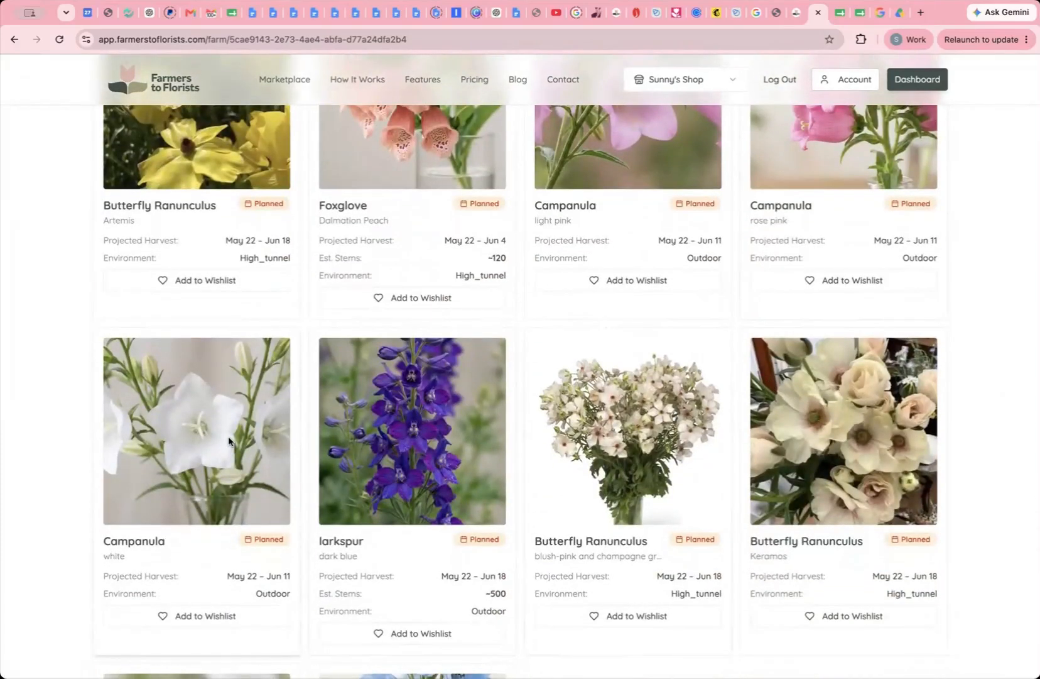
scroll(229, 441, "down", 1)
scroll(229, 441, "down", 3)
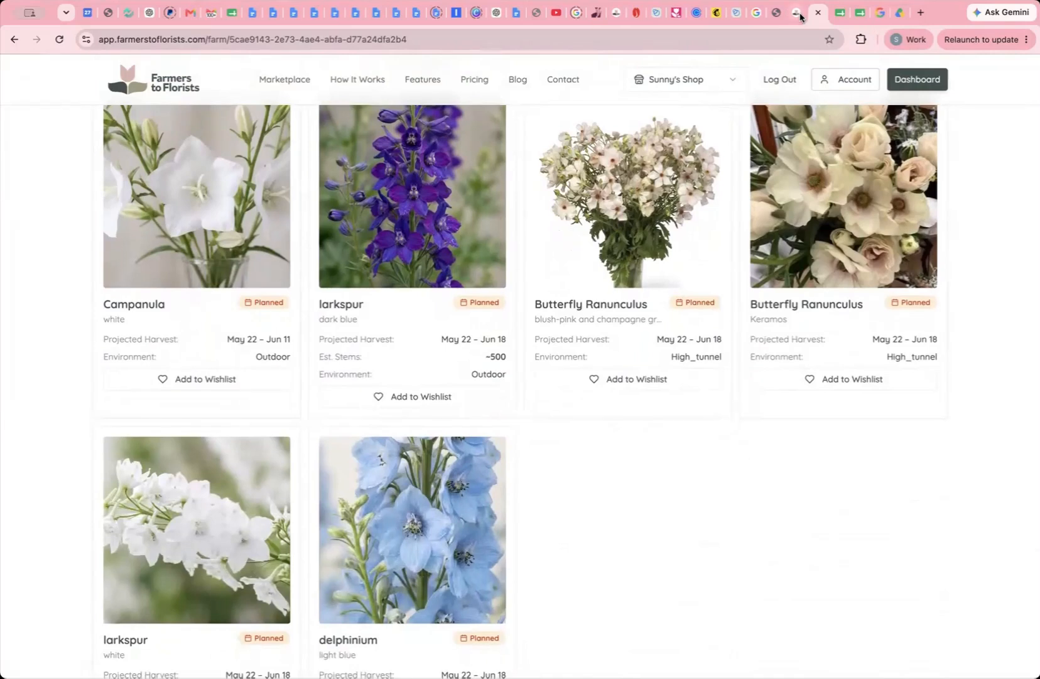
Back in the recipe, add Campanula in white to the bouquet with a quantity of 3 at $2.10 per stem.
left_click(797, 14)
type("campan")
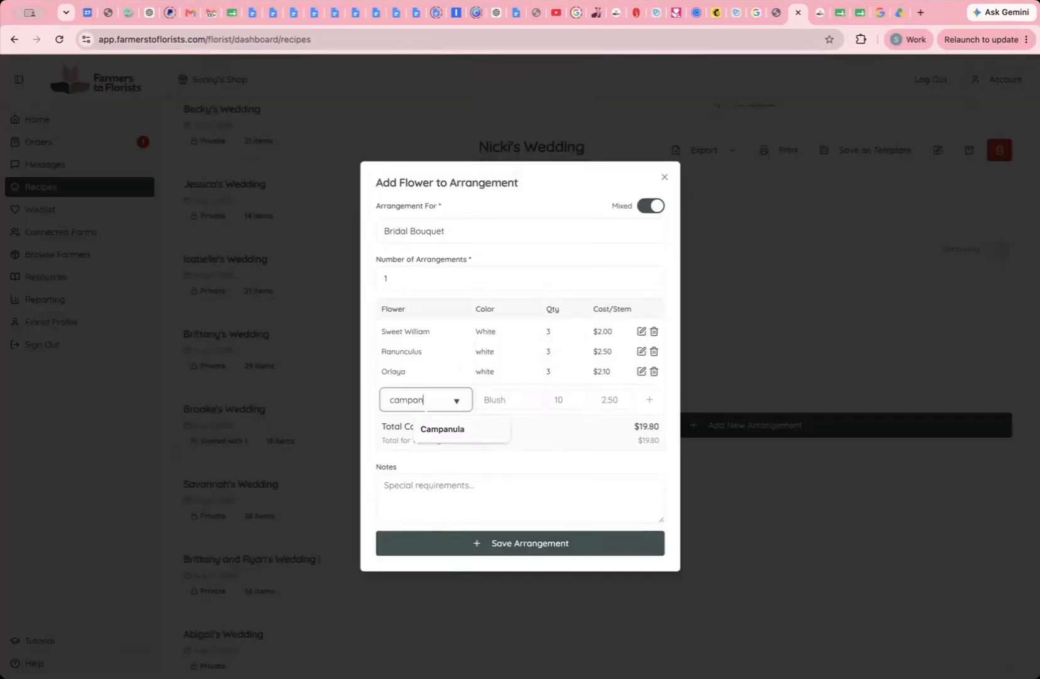
left_click(443, 429)
left_click(497, 399)
type("white")
key("Tab")
type("3")
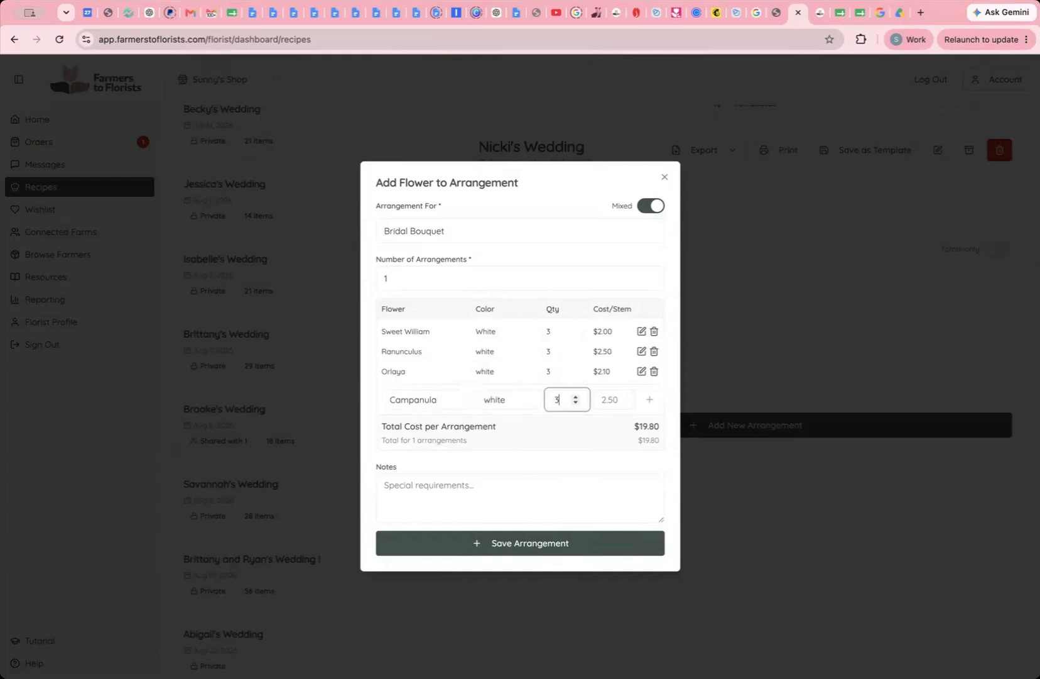
key("Tab")
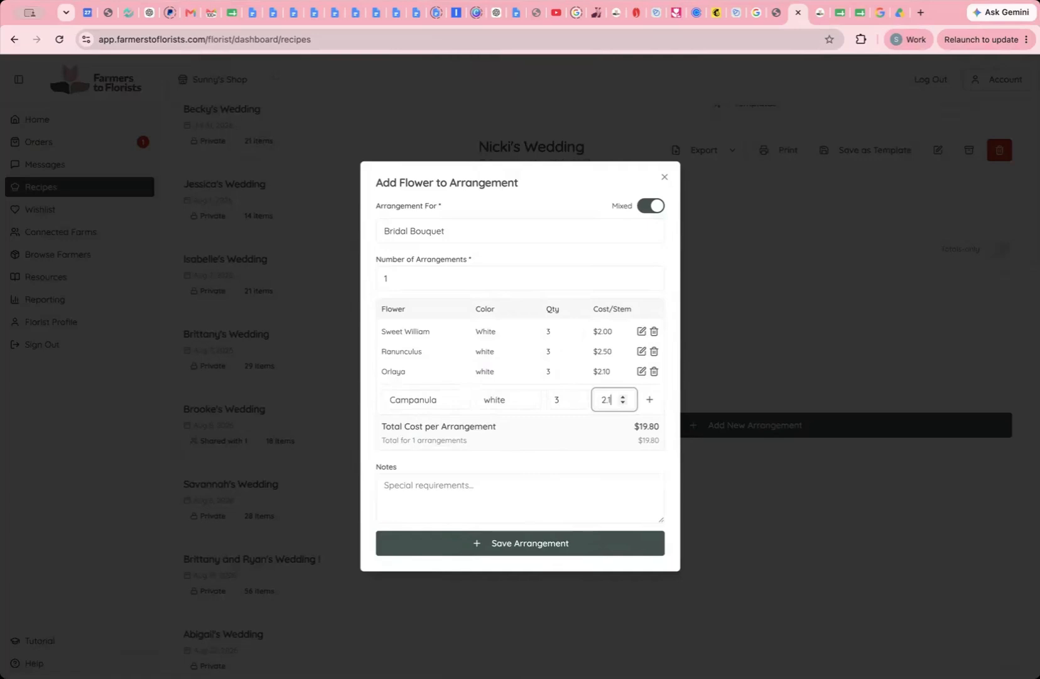
type("2.1")
left_click(649, 400)
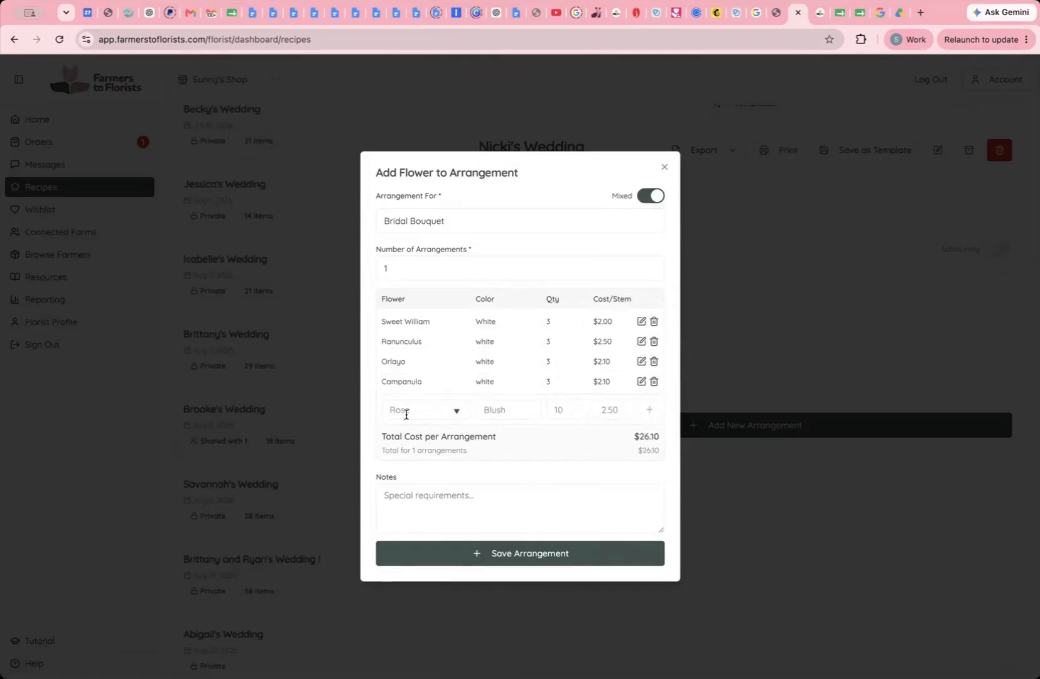
Choose Larkspur as the next flower of the Bridal Bouquet and start entering its color.
left_click(406, 411)
type("lark")
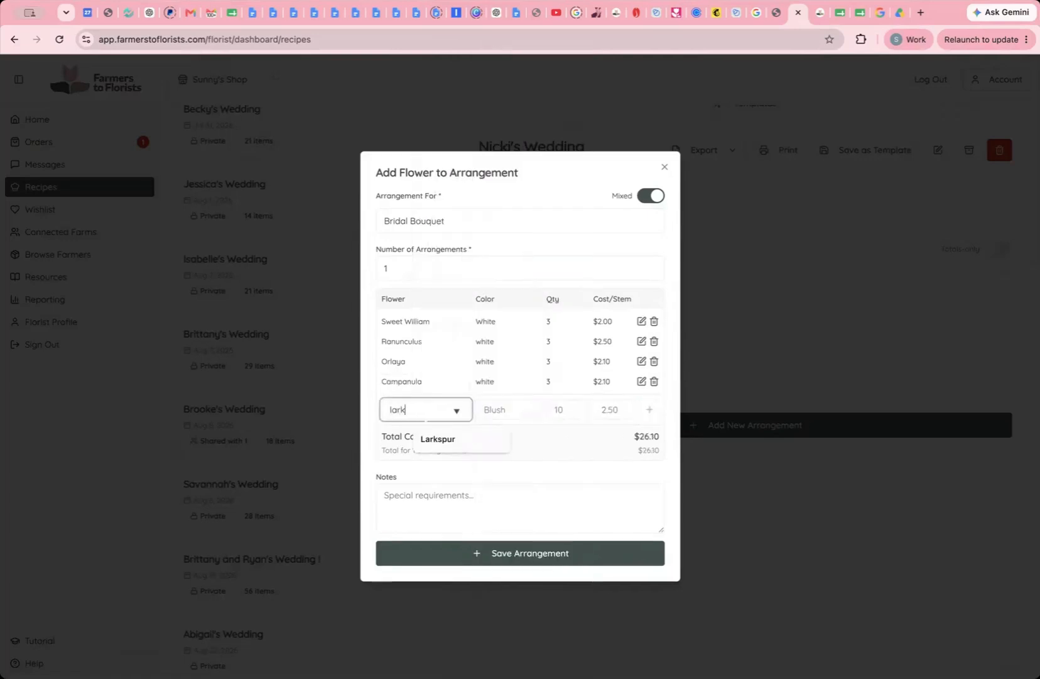
left_click(457, 441)
left_click(500, 409)
type("w")
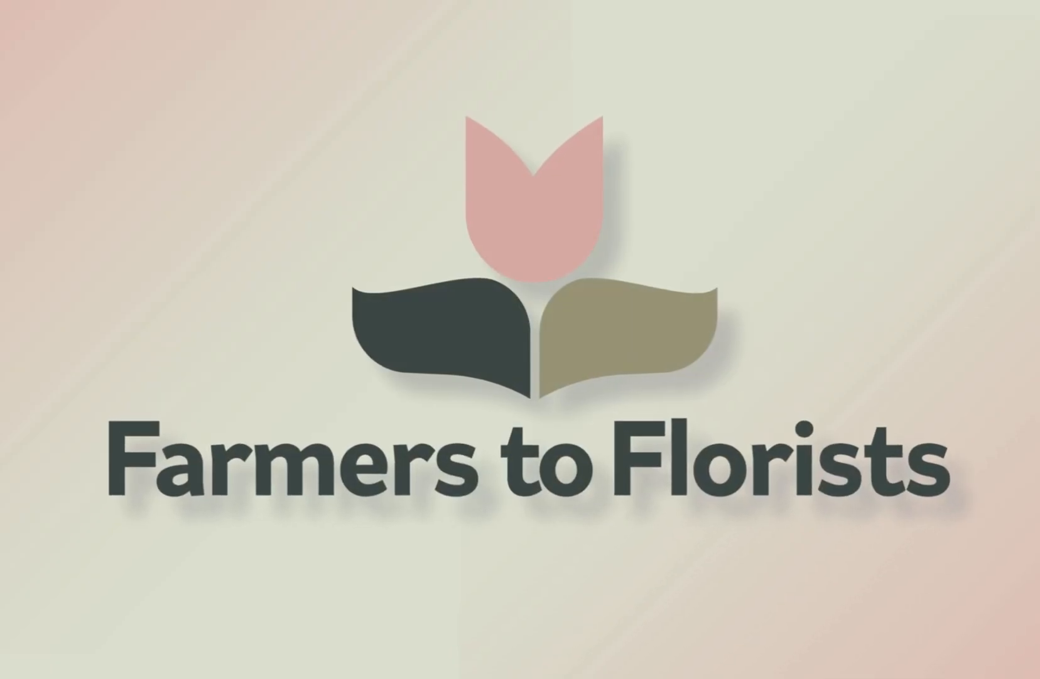